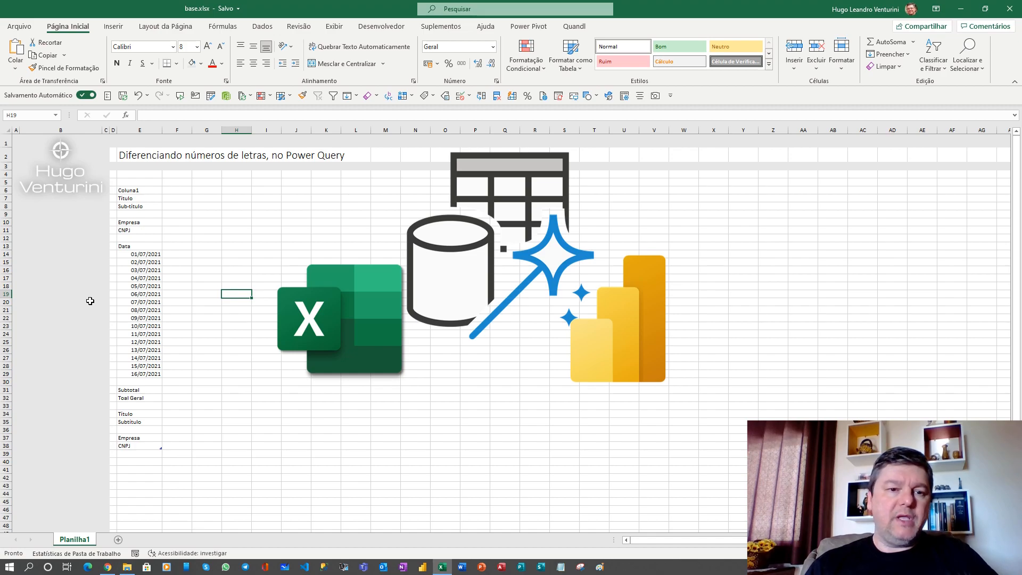
Load the sheet's table containing the dates into Power Query and change the data type of Coluna1 to Texto
{"action": "left_click", "coordinate": [144, 293]}
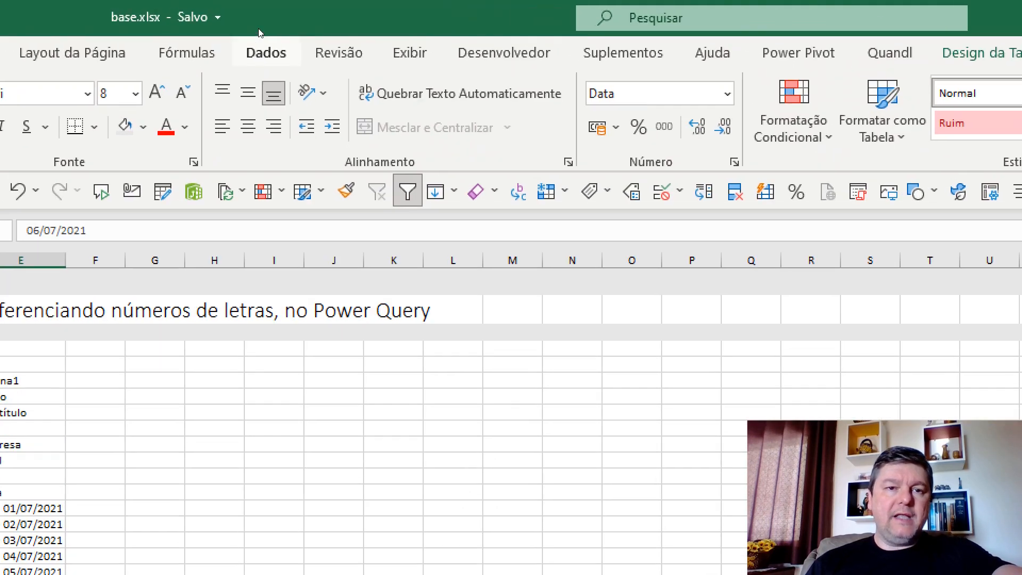
{"action": "left_click", "coordinate": [260, 31]}
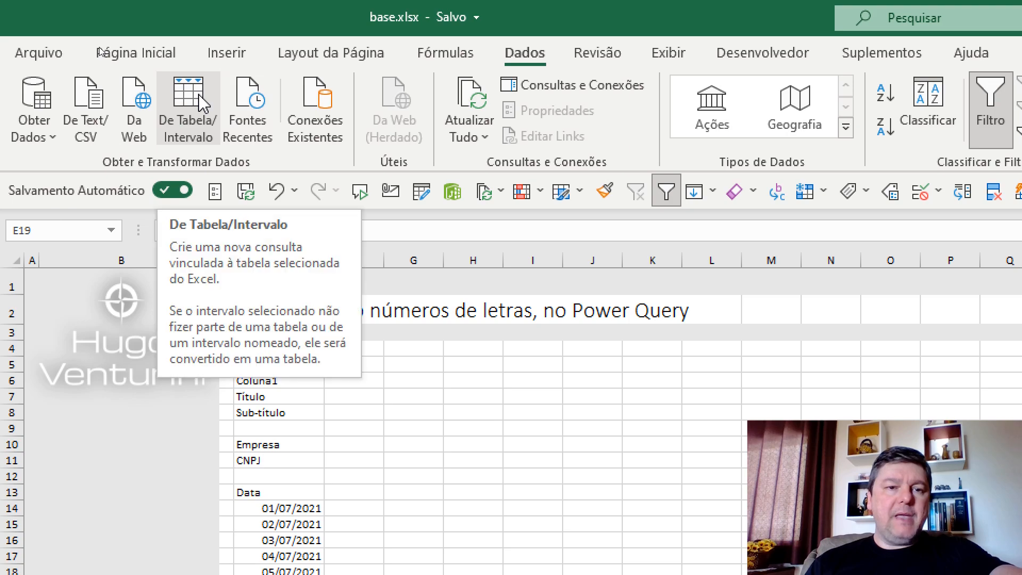
{"action": "left_click", "coordinate": [200, 99]}
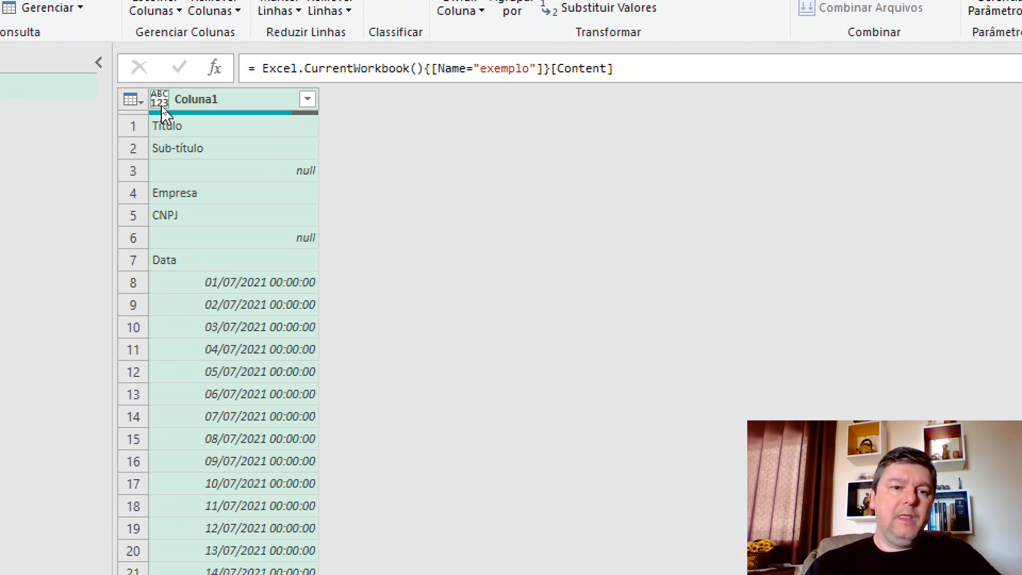
{"action": "left_click", "coordinate": [162, 106]}
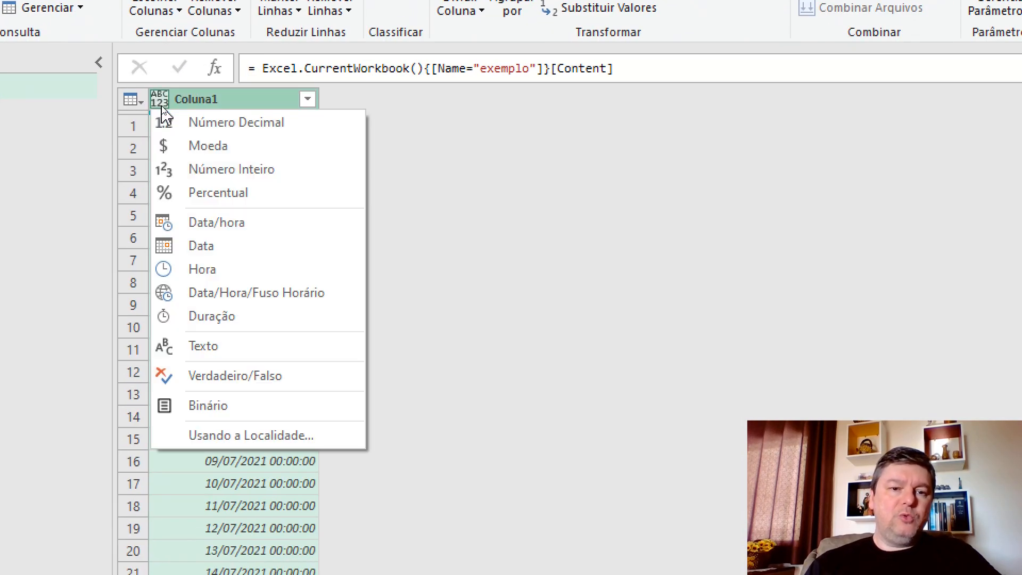
{"action": "left_click", "coordinate": [202, 351]}
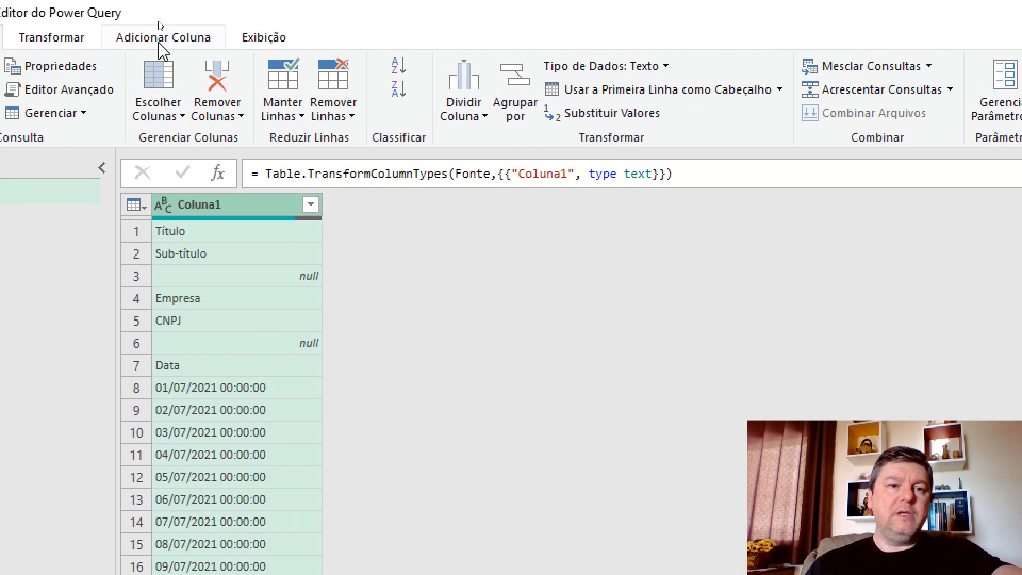
Start a custom column named "1ª Etapa" in the exemplo query
{"action": "left_click", "coordinate": [160, 38]}
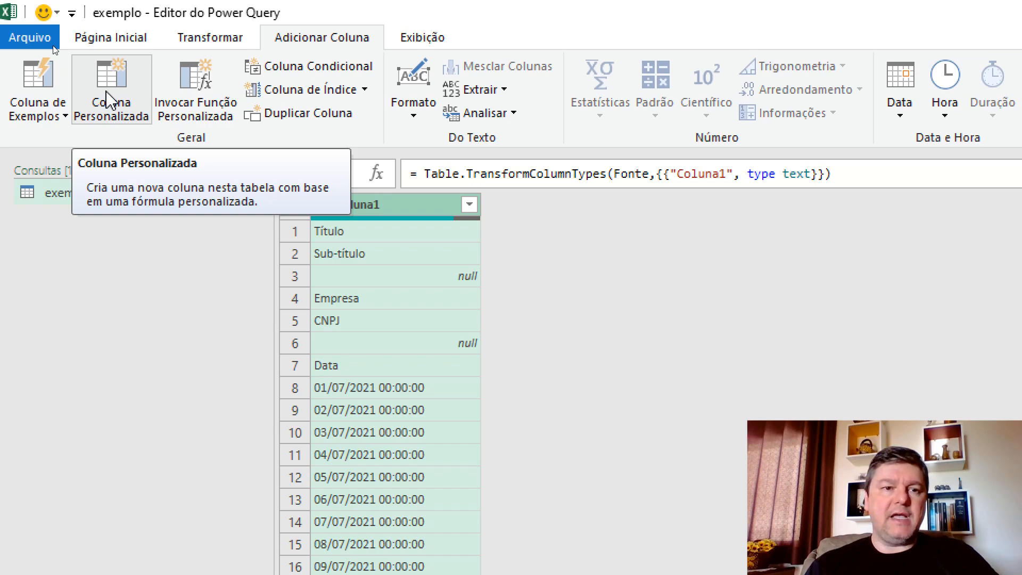
{"action": "left_click", "coordinate": [109, 99]}
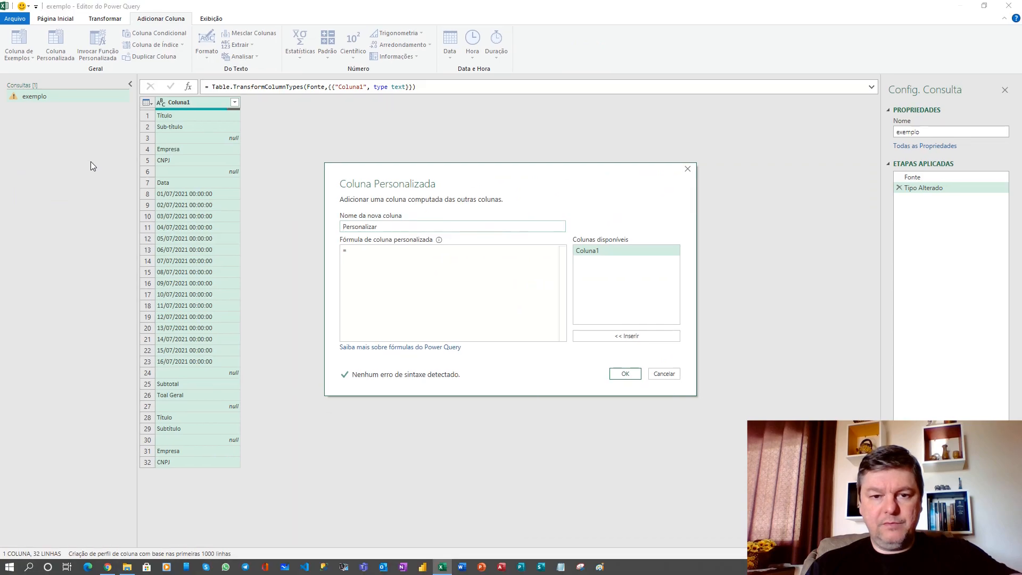
{"action": "left_click_drag", "start_coordinate": [506, 192], "coordinate": [456, 167]}
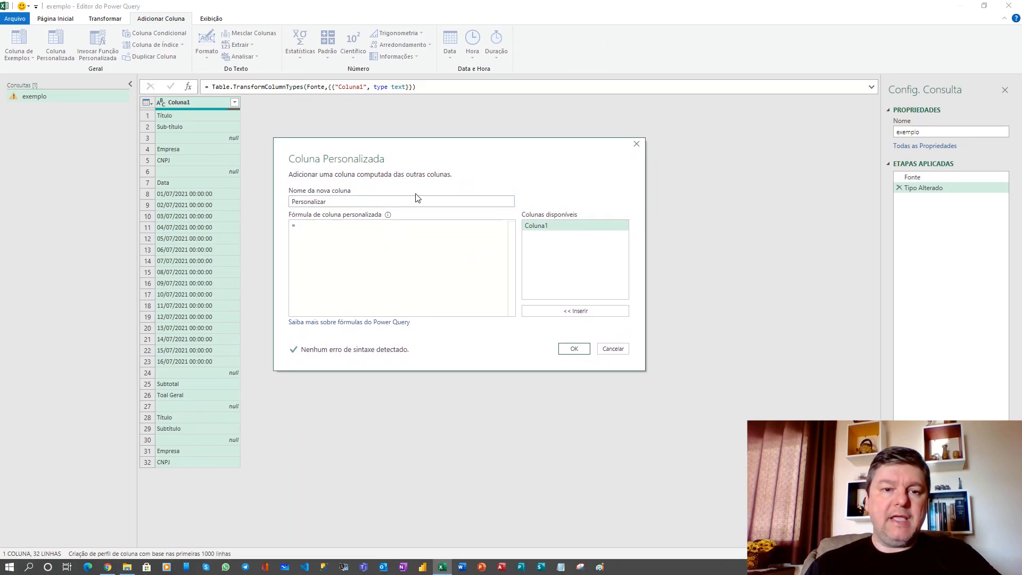
{"action": "double_click", "coordinate": [318, 202]}
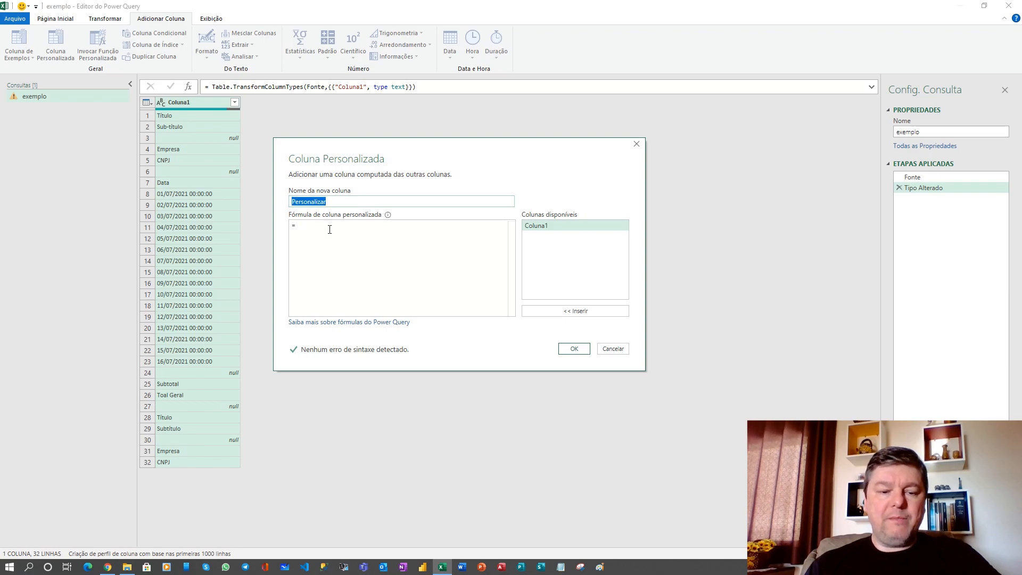
{"action": "type", "text": "1ª"}
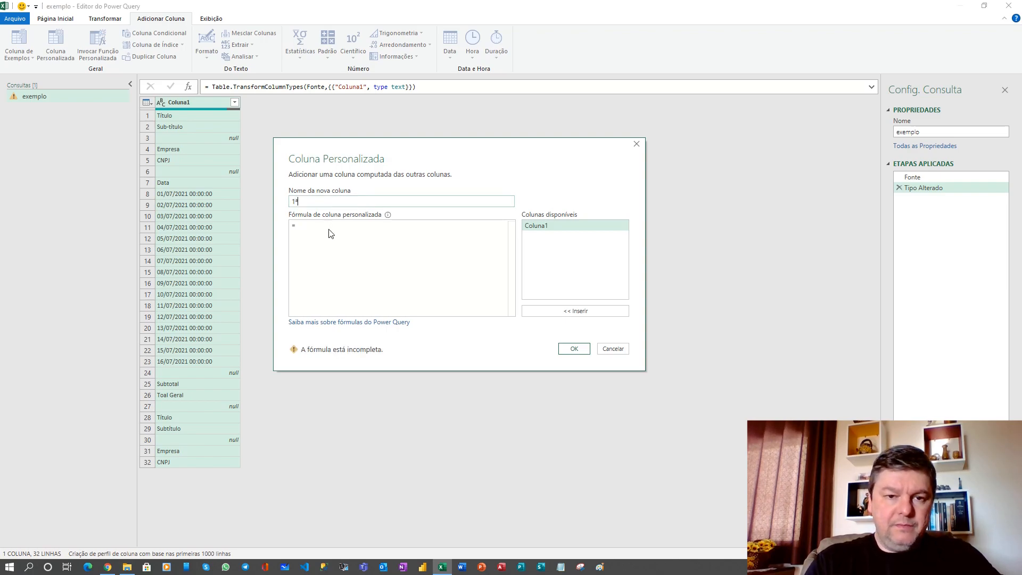
{"action": "type", "text": " Etapa"}
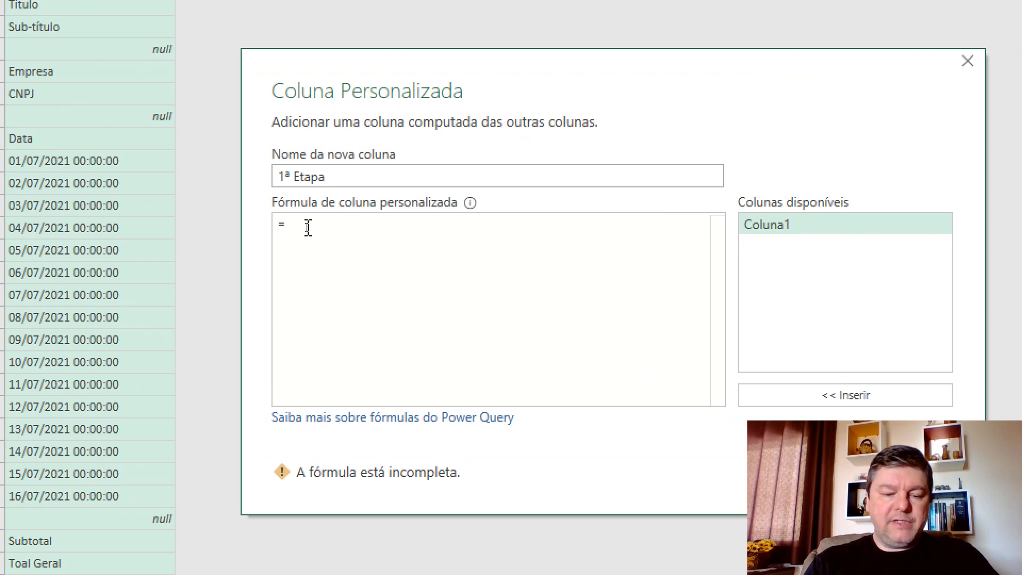
Enter the formula Text.Start([Coluna1],1) for the 1ª Etapa column and create it
{"action": "type", "text": "Text.Start"}
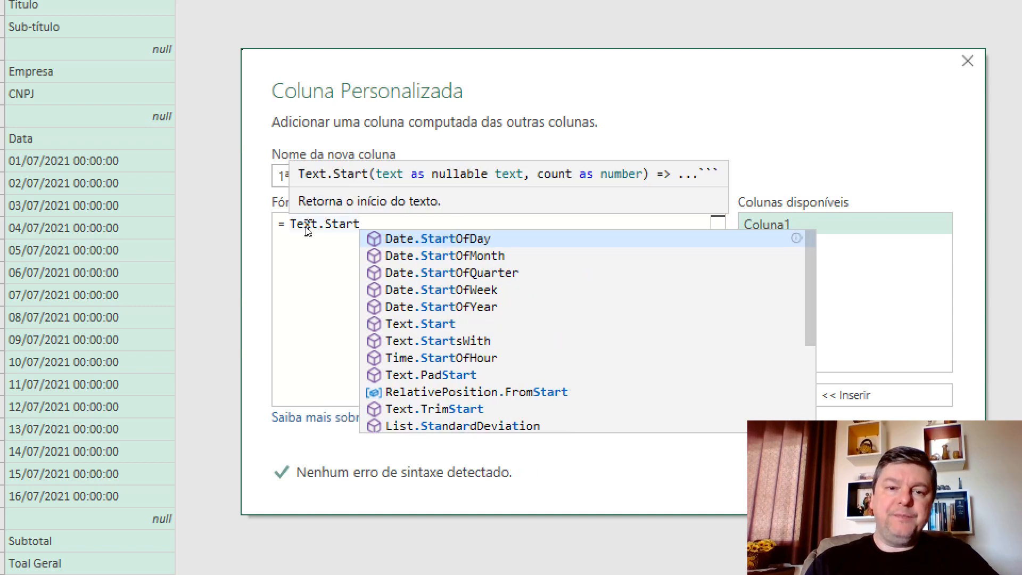
{"action": "type", "text": "("}
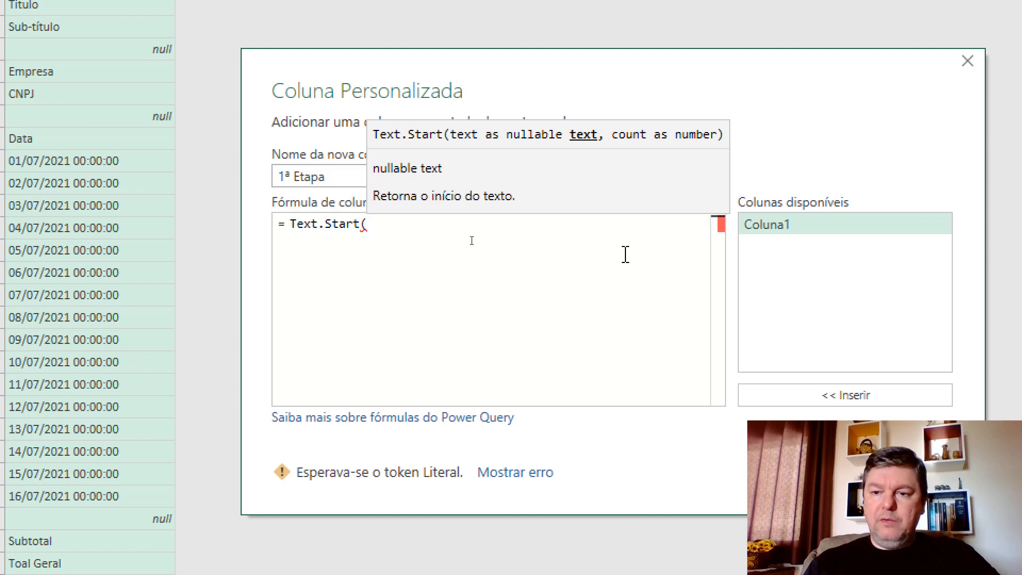
{"action": "double_click", "coordinate": [750, 229]}
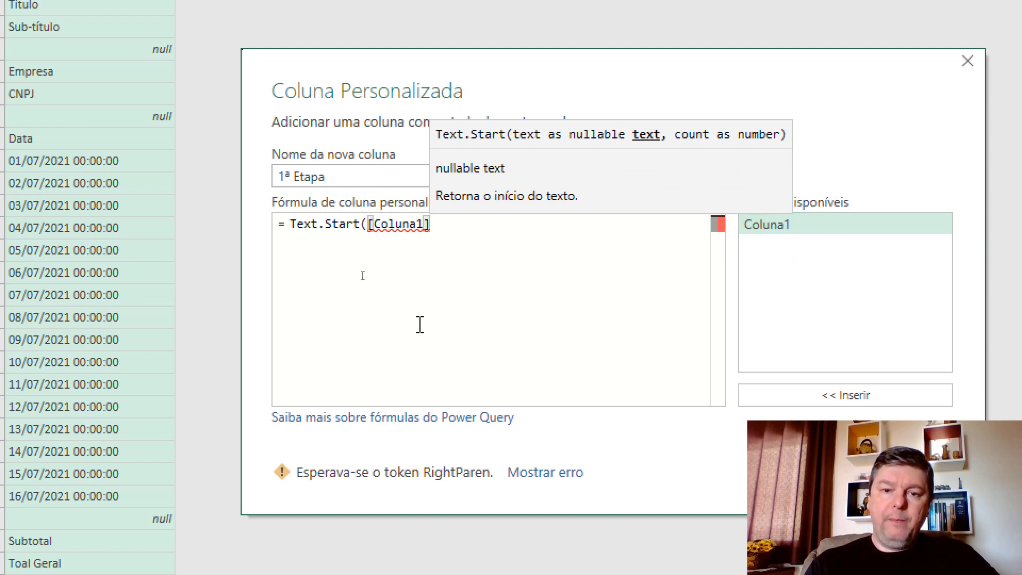
{"action": "type", "text": ","}
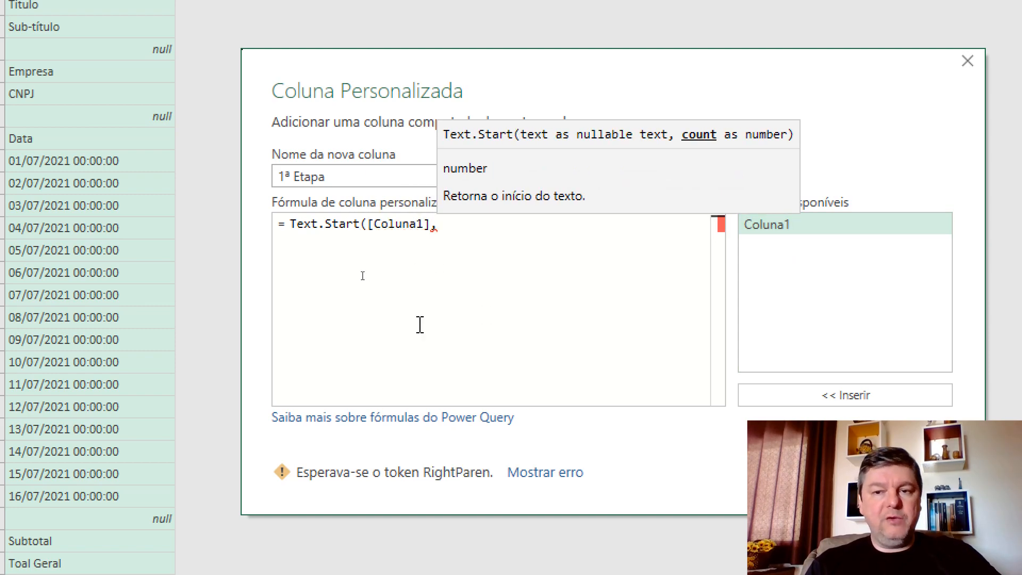
{"action": "type", "text": "1"}
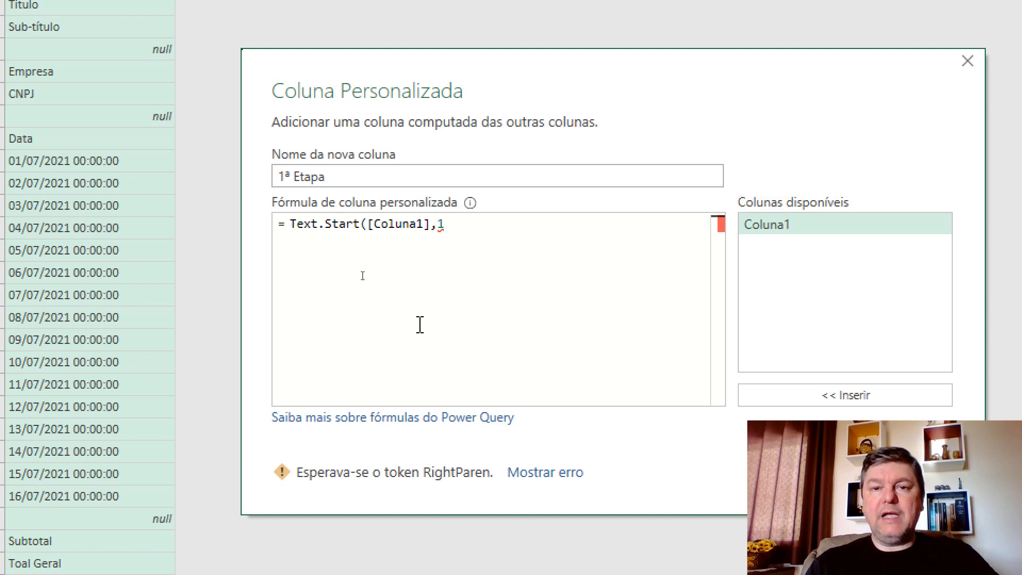
{"action": "type", "text": ")"}
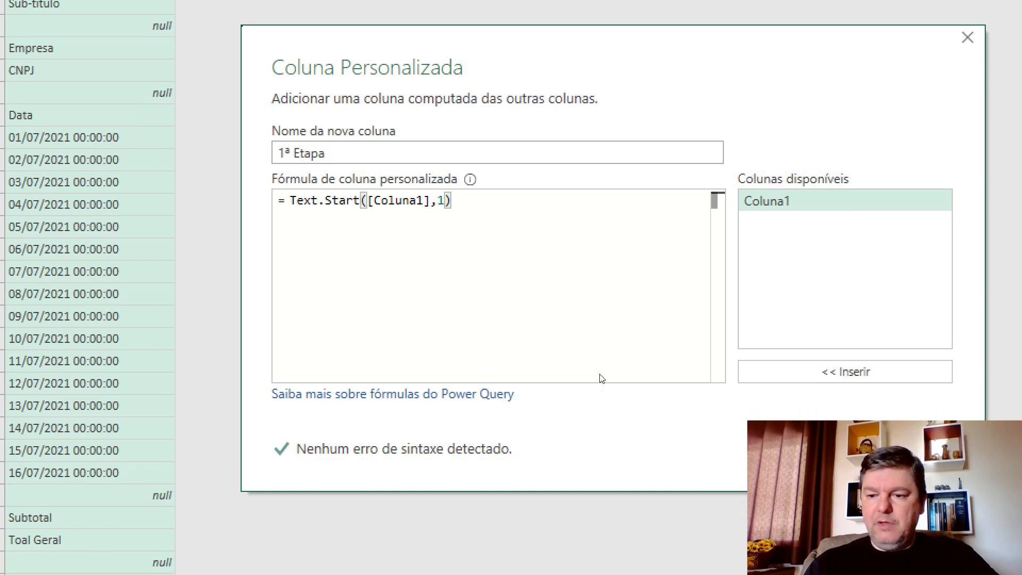
{"action": "key", "text": "Return"}
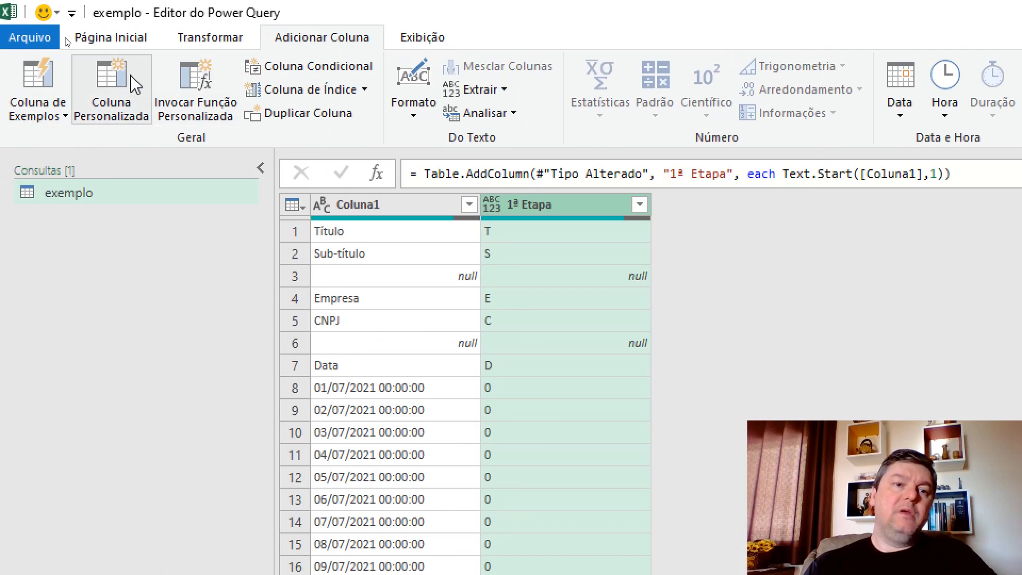
Start another custom column and name it "2ª Etapa"
{"action": "left_click", "coordinate": [136, 84]}
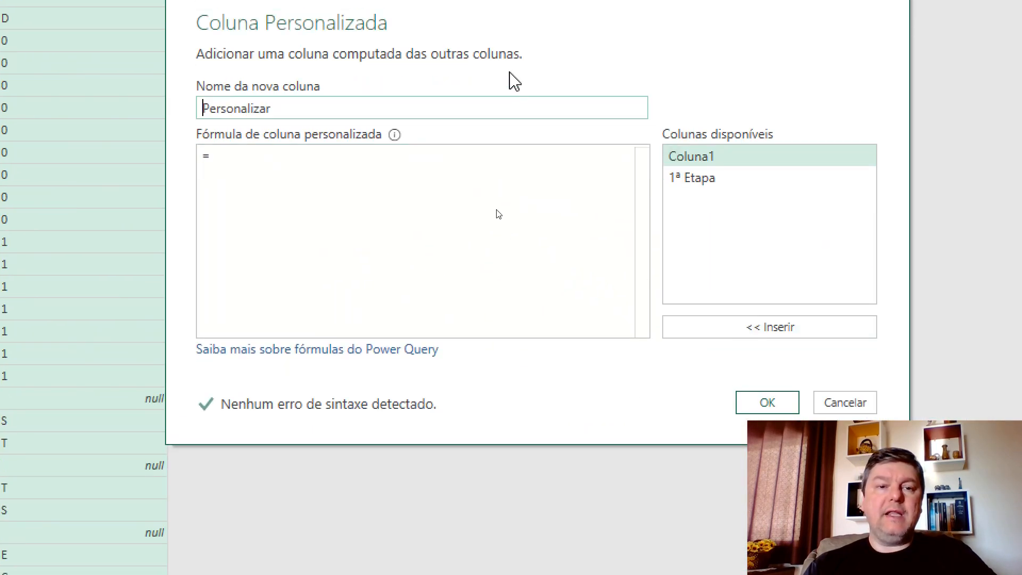
{"action": "double_click", "coordinate": [228, 112]}
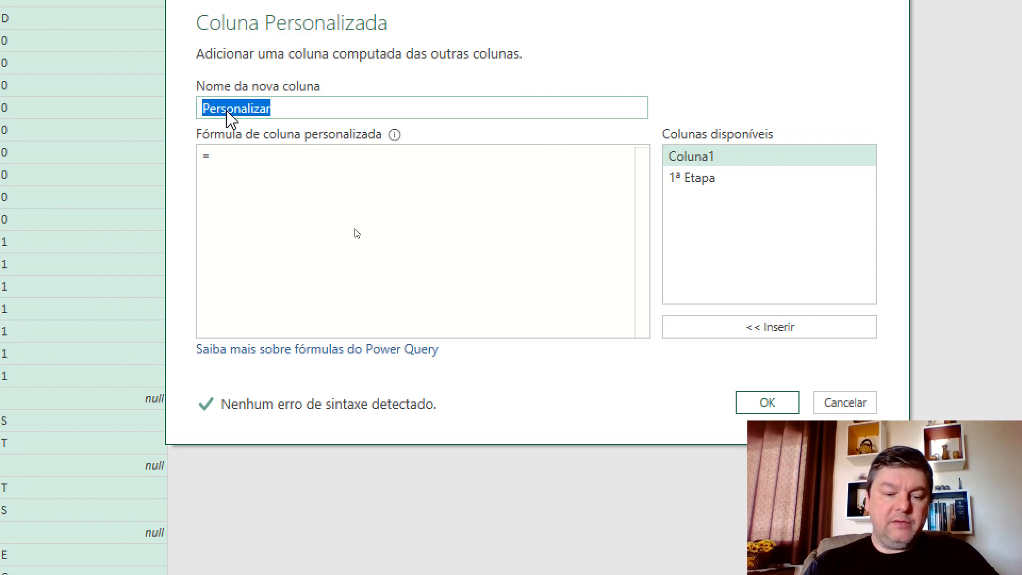
{"action": "type", "text": "2ª "}
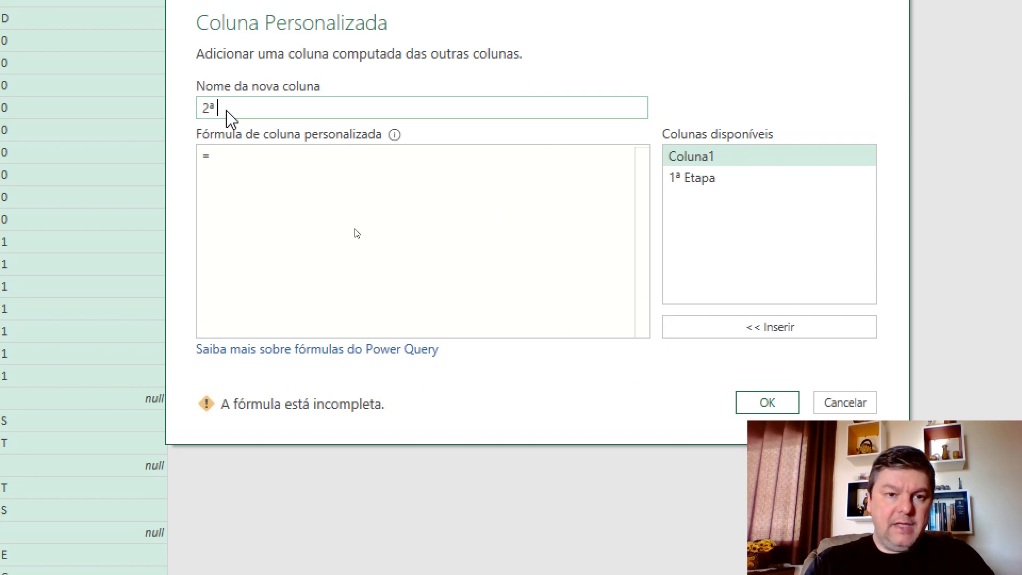
{"action": "type", "text": "Etapa"}
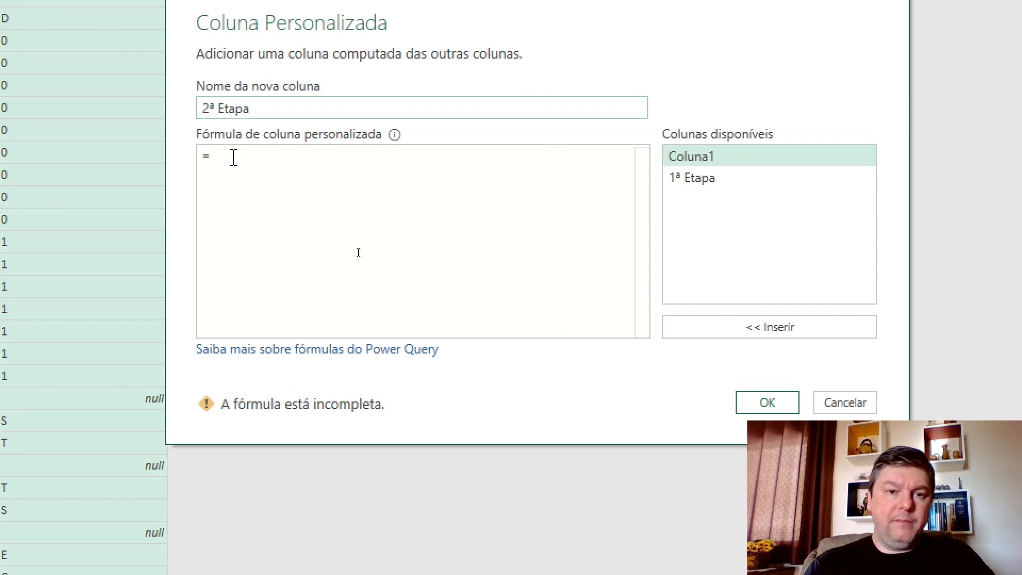
Begin the 2ª Etapa formula with List.Contains and the list {"0".."9"} as its first argument
{"action": "left_click", "coordinate": [234, 159]}
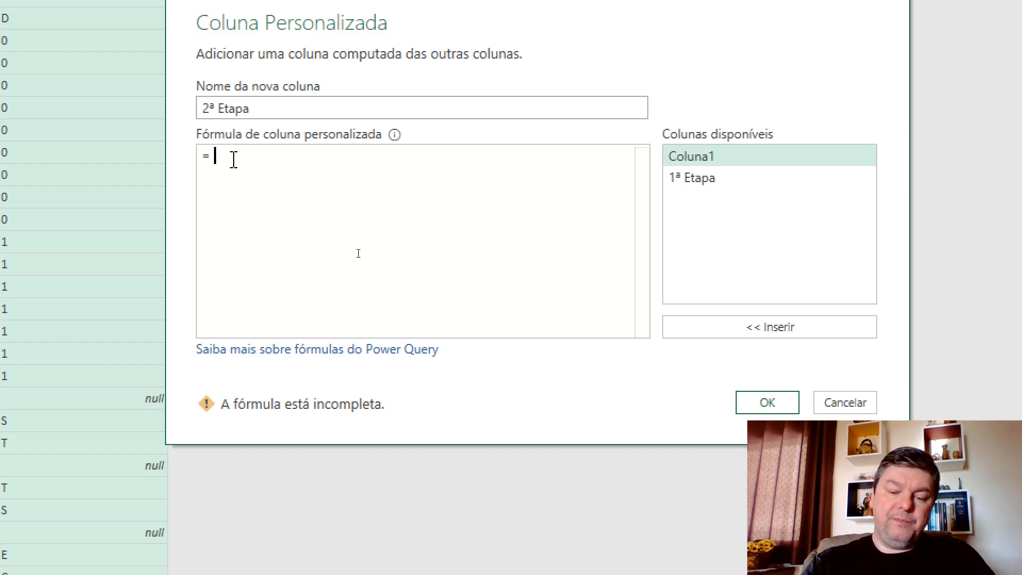
{"action": "type", "text": "List.C"}
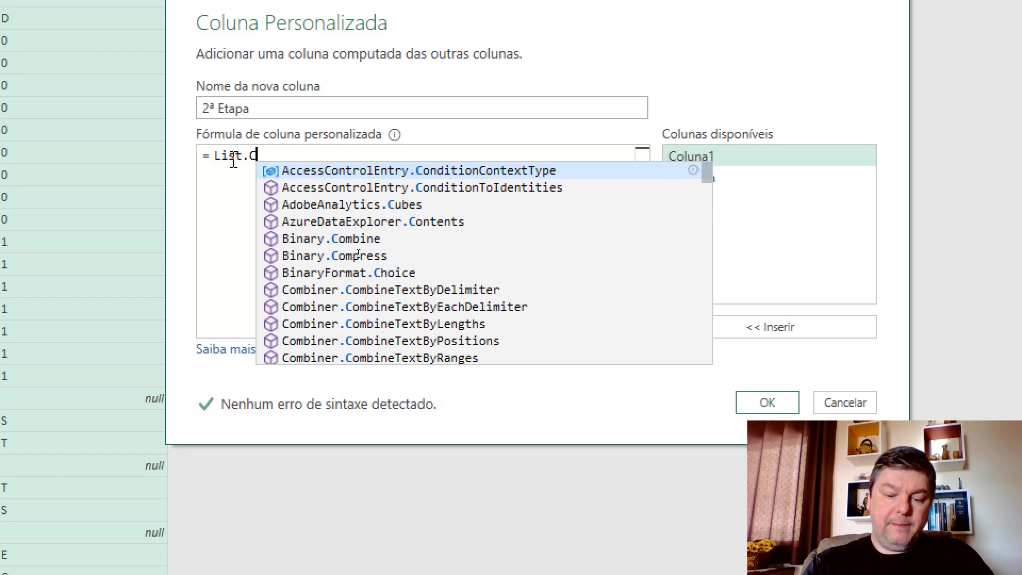
{"action": "type", "text": "ontains"}
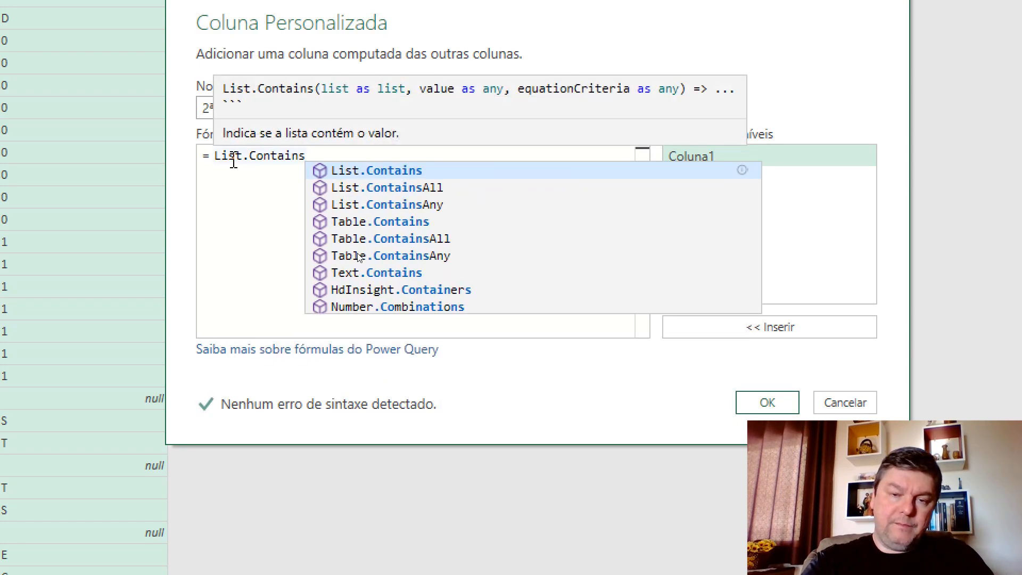
{"action": "type", "text": "("}
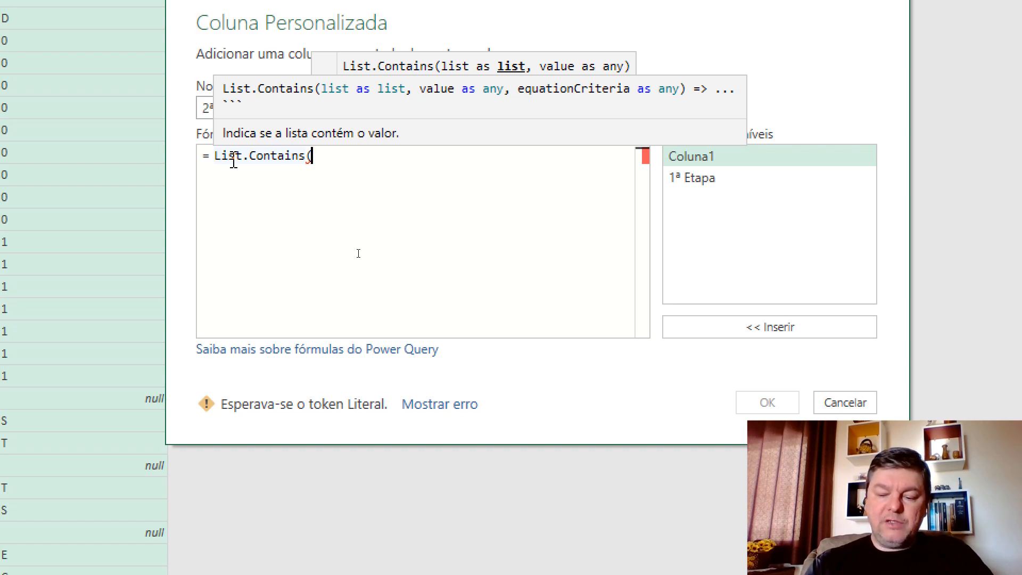
{"action": "type", "text": "{"}
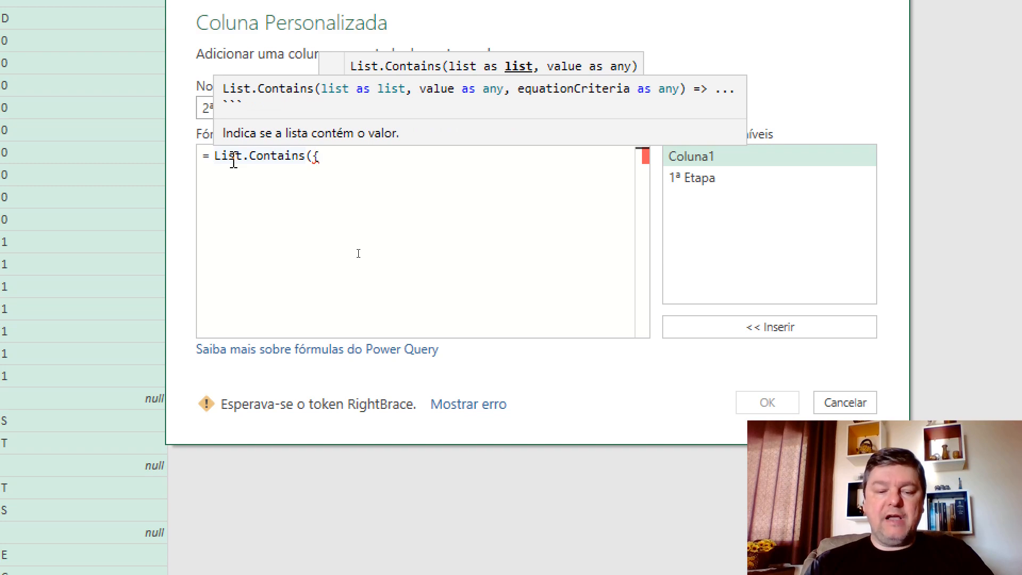
{"action": "type", "text": "\"0"}
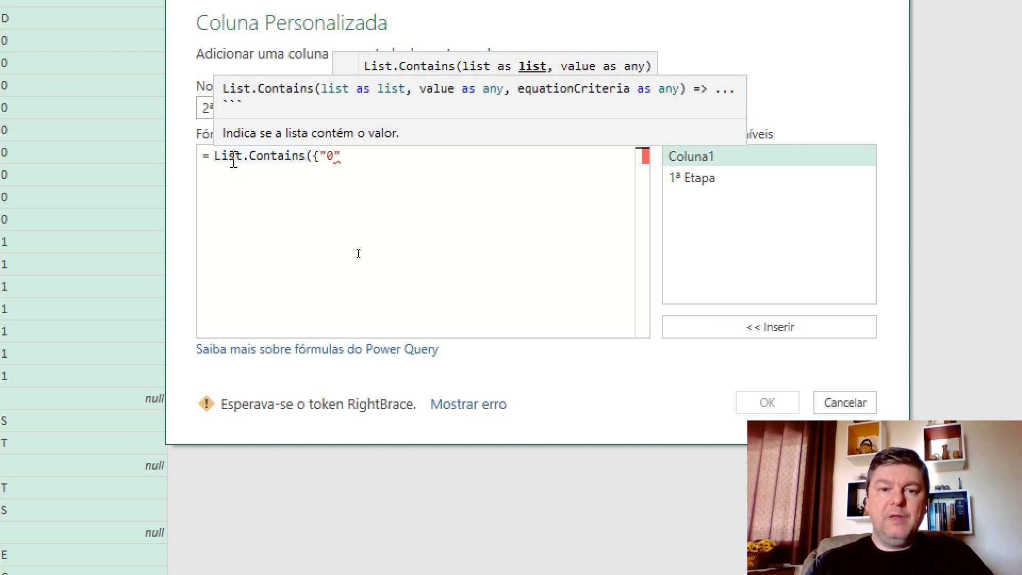
{"action": "type", "text": "\""}
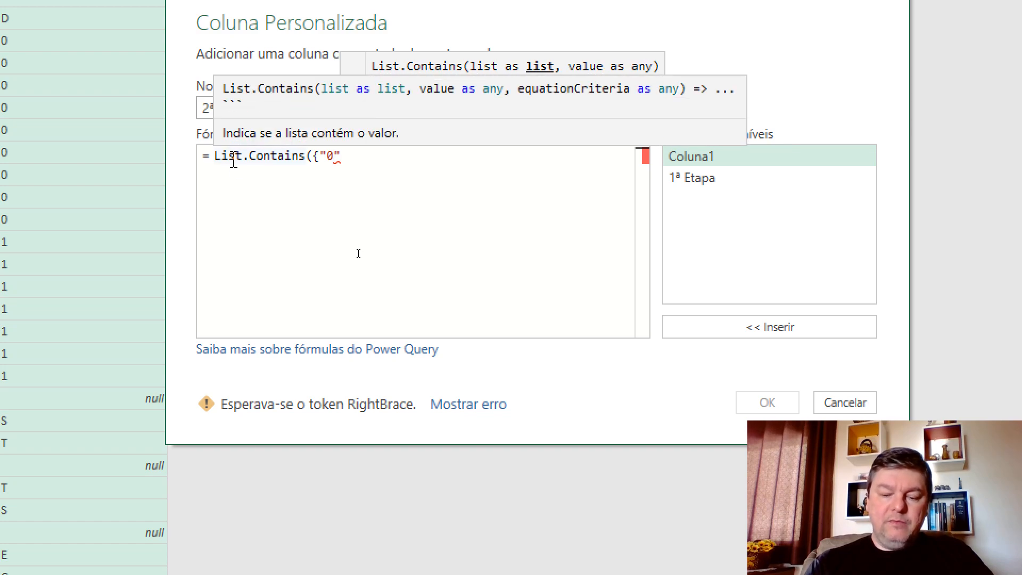
{"action": "type", "text": ", "}
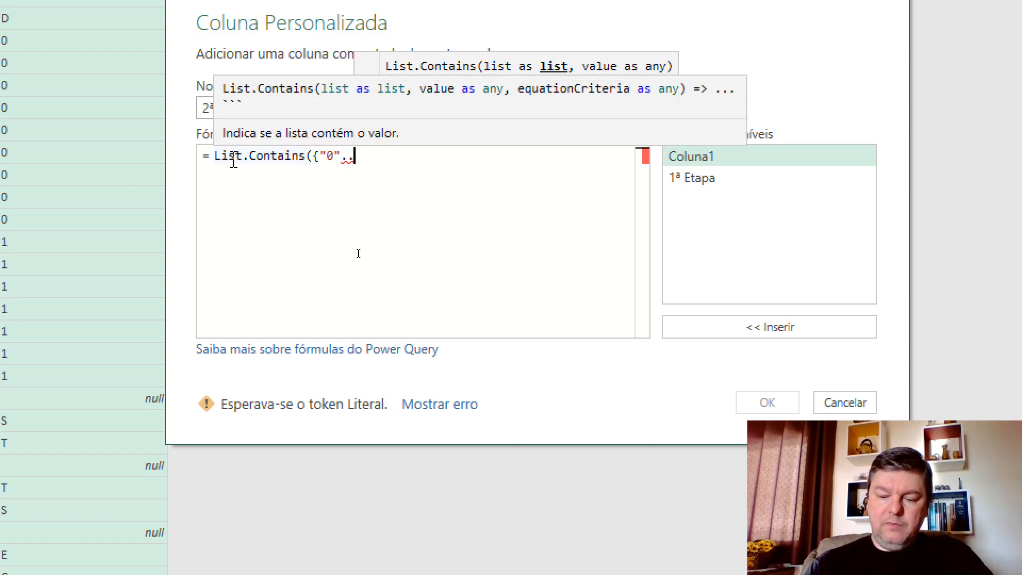
{"action": "type", "text": "\"9"}
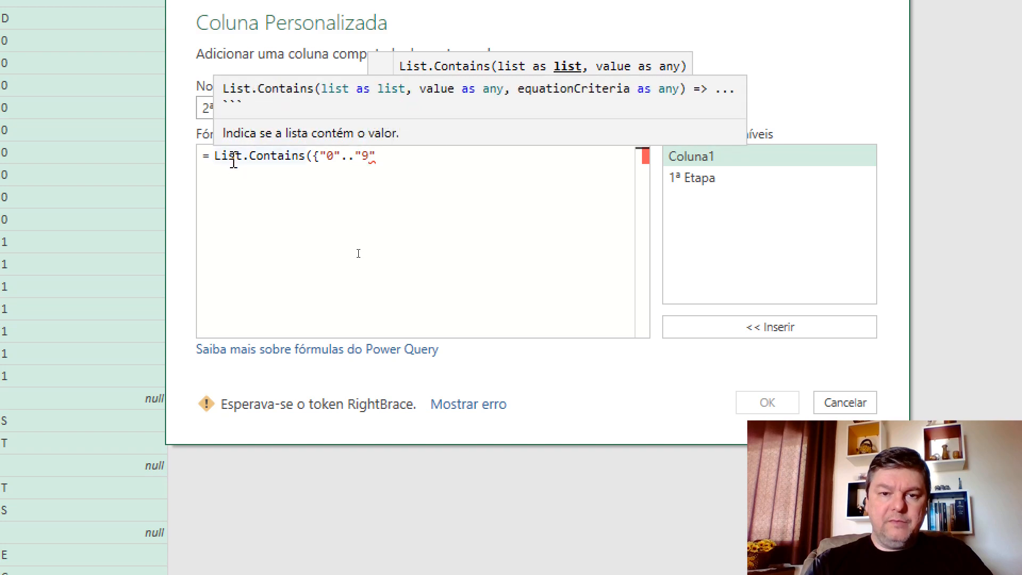
{"action": "type", "text": "\""}
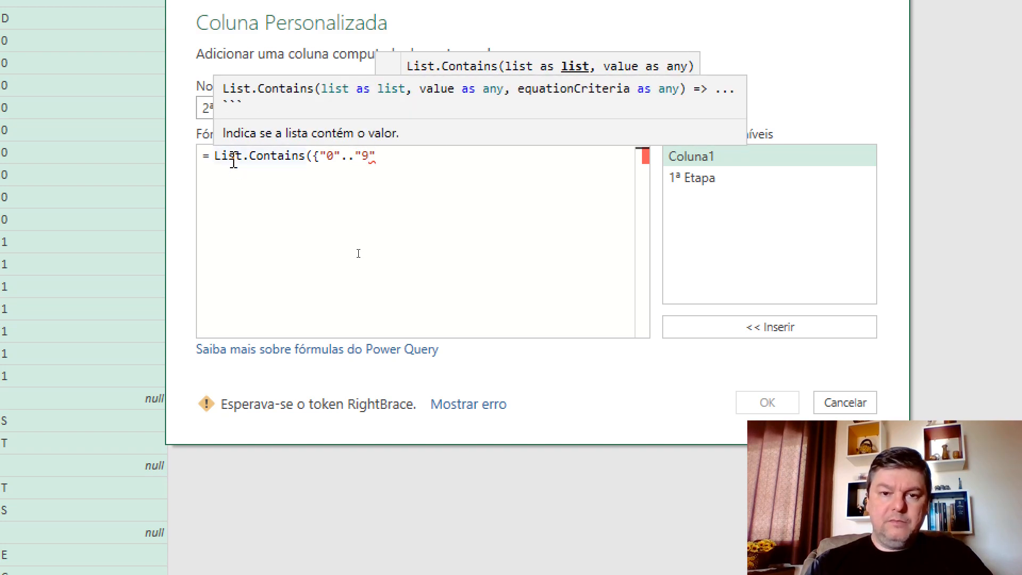
{"action": "type", "text": "}"}
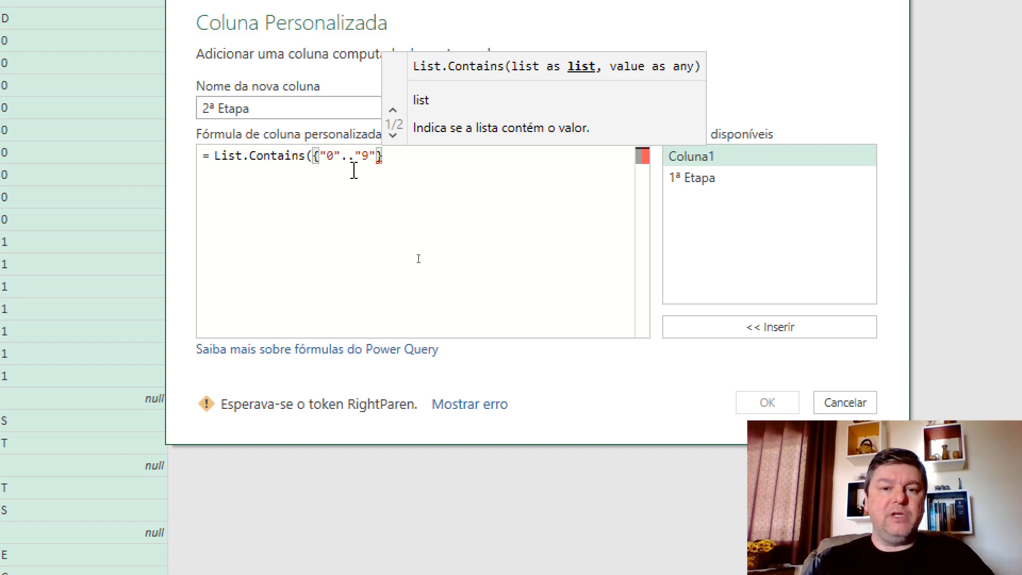
Complete the List.Contains formula with [1ª Etapa] as the value to look for and create the 2ª Etapa column
{"action": "type", "text": ","}
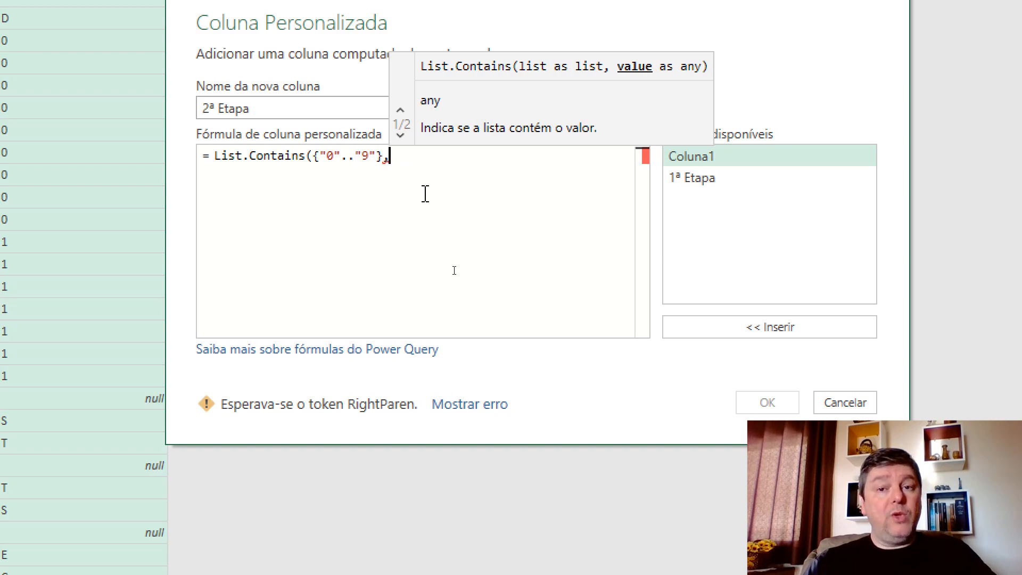
{"action": "double_click", "coordinate": [707, 181]}
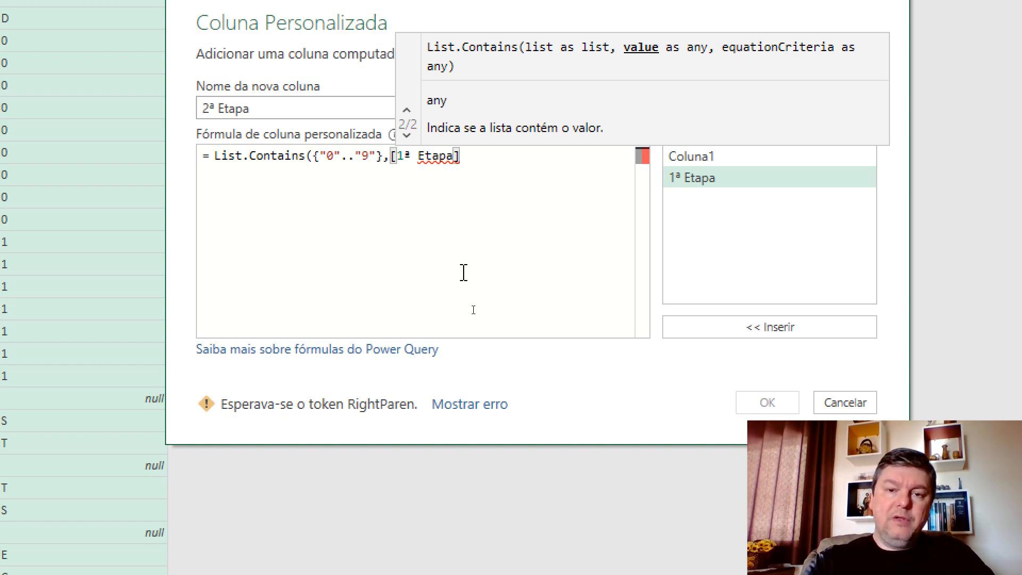
{"action": "type", "text": ")"}
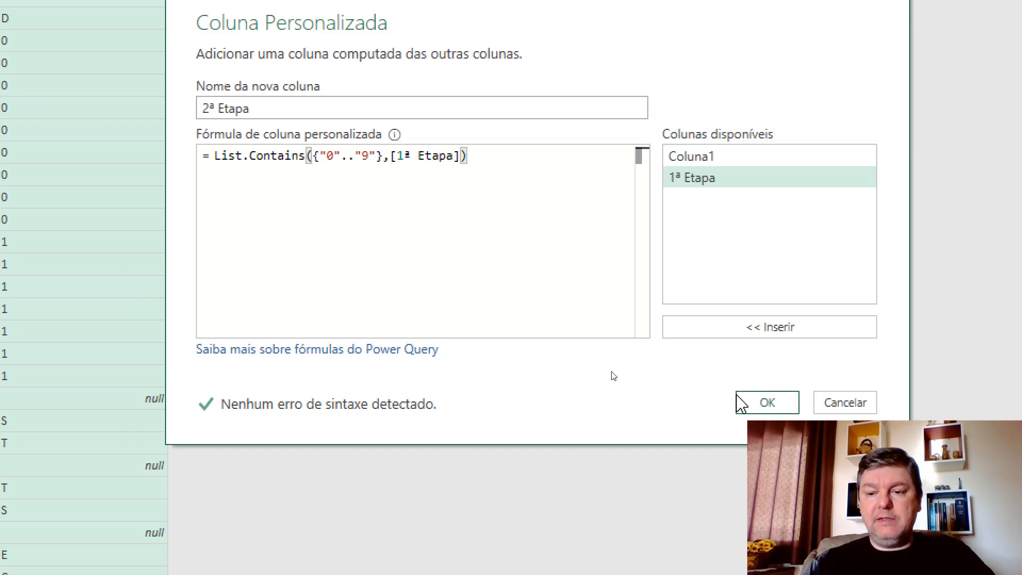
{"action": "left_click", "coordinate": [749, 402]}
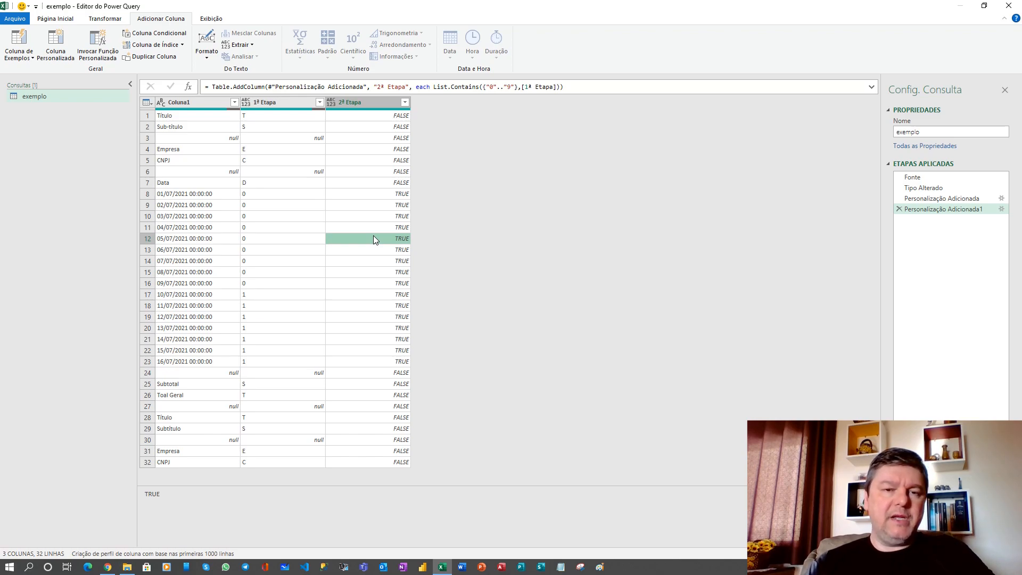
Start another custom column and name it "3ª Etapa"
{"action": "left_click", "coordinate": [55, 45]}
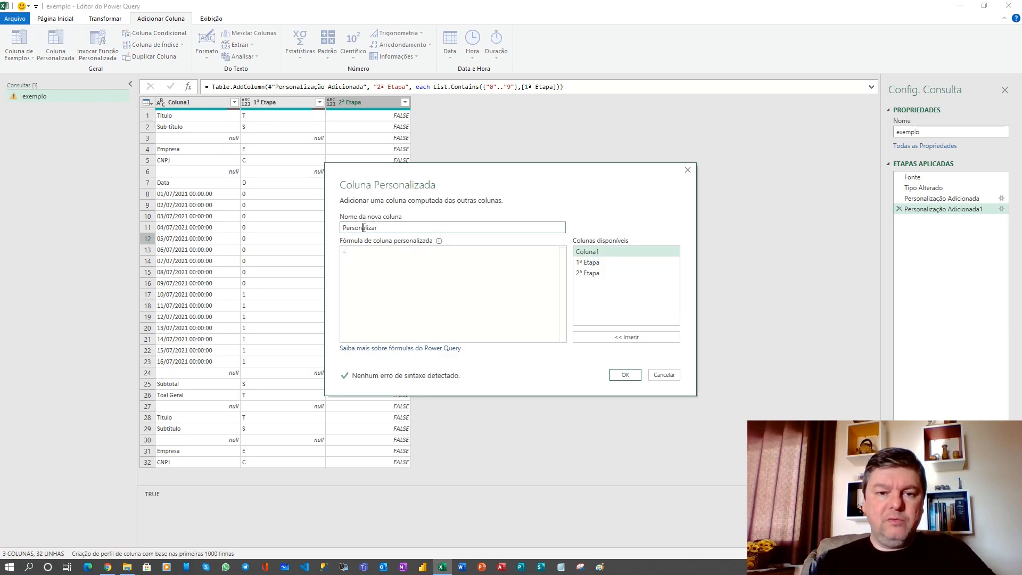
{"action": "type", "text": "3"}
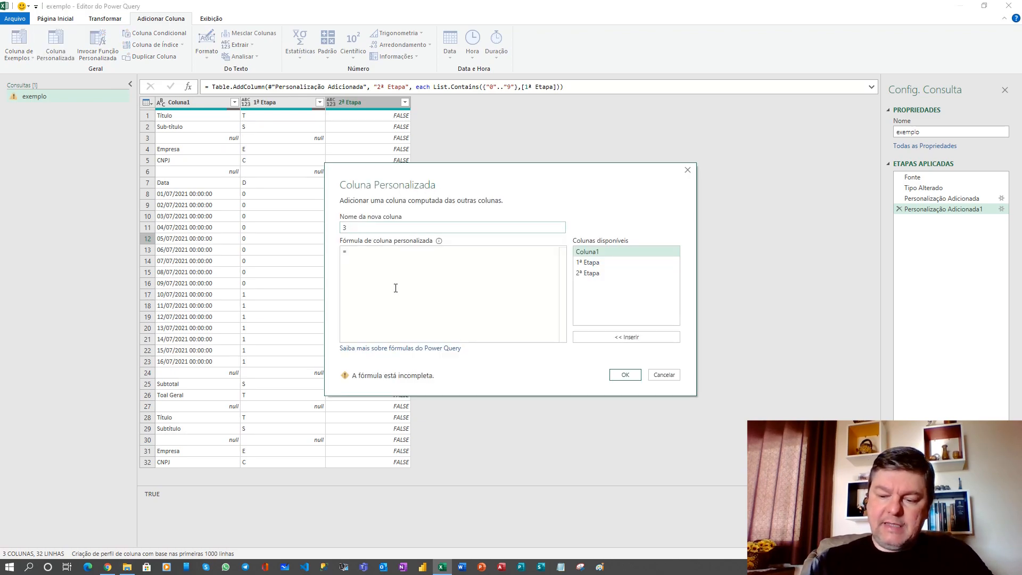
{"action": "type", "text": "ª Etapa"}
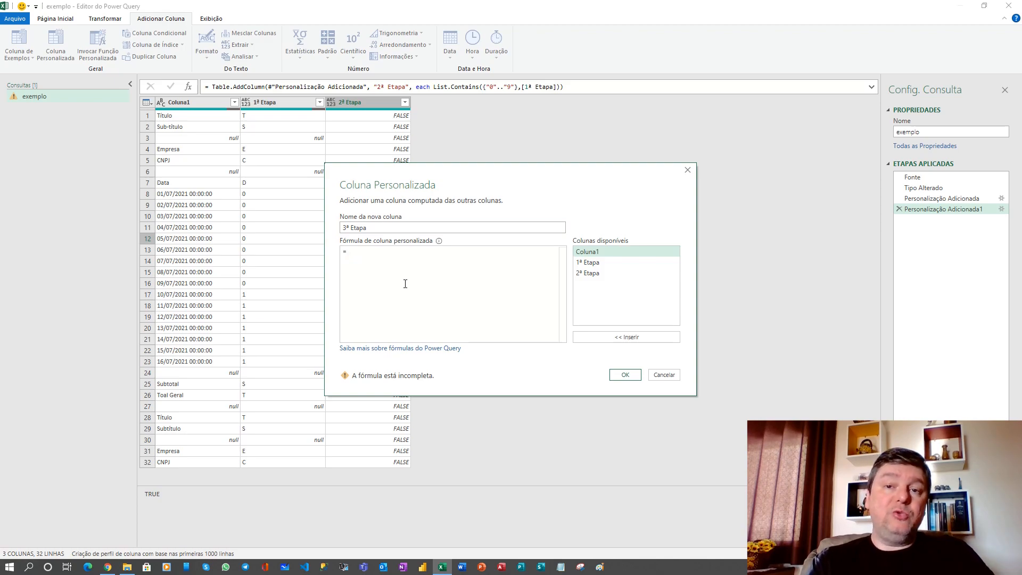
Enter the formula if [2ª Etapa] = true then [Coluna1] else null for the 3ª Etapa column and create it
{"action": "type", "text": "if"}
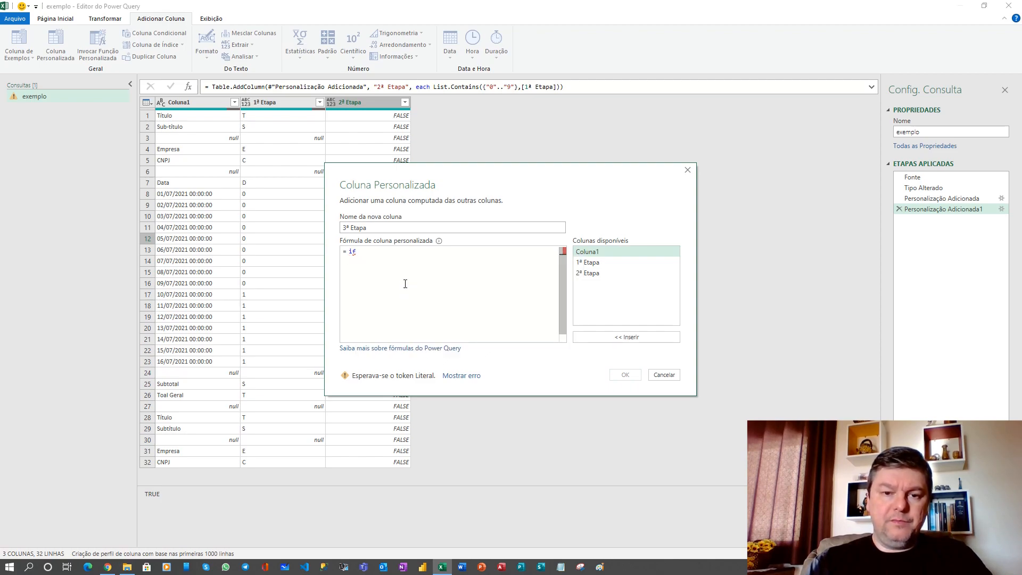
{"action": "key", "text": "Return"}
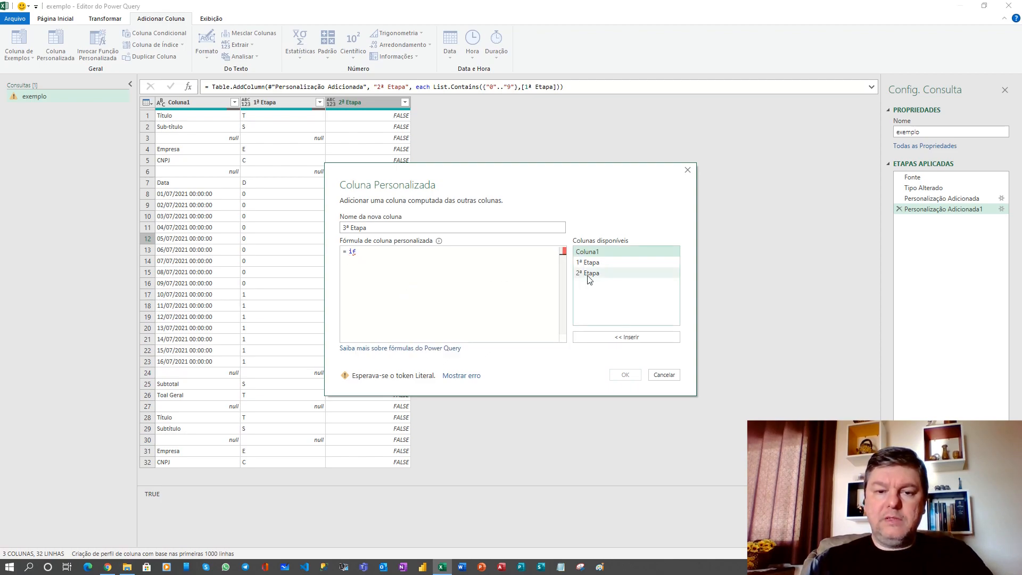
{"action": "double_click", "coordinate": [588, 273]}
{"action": "type", "text": "= true"}
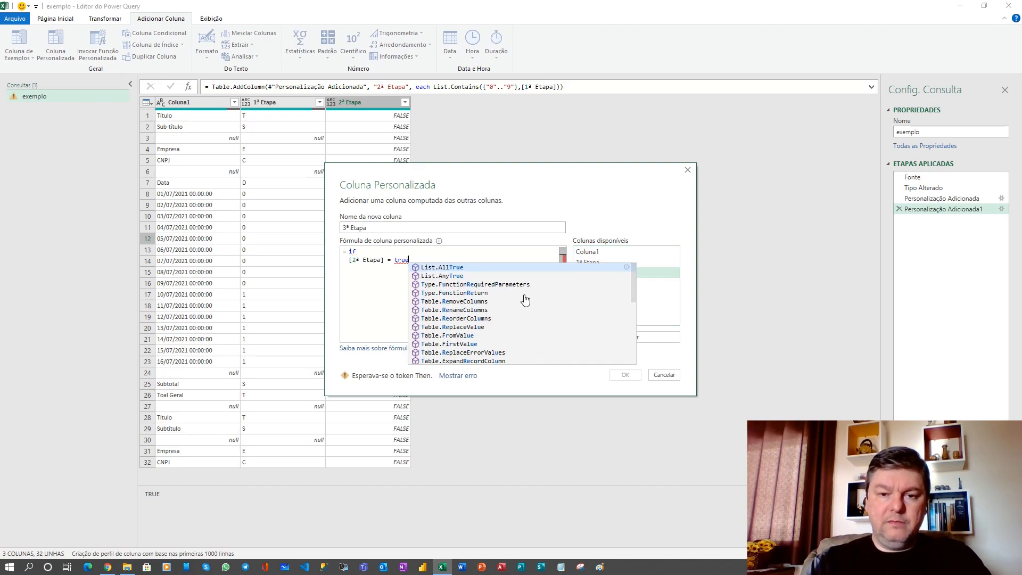
{"action": "key", "text": "Escape"}
{"action": "key", "text": "Return"}
{"action": "type", "text": "then"}
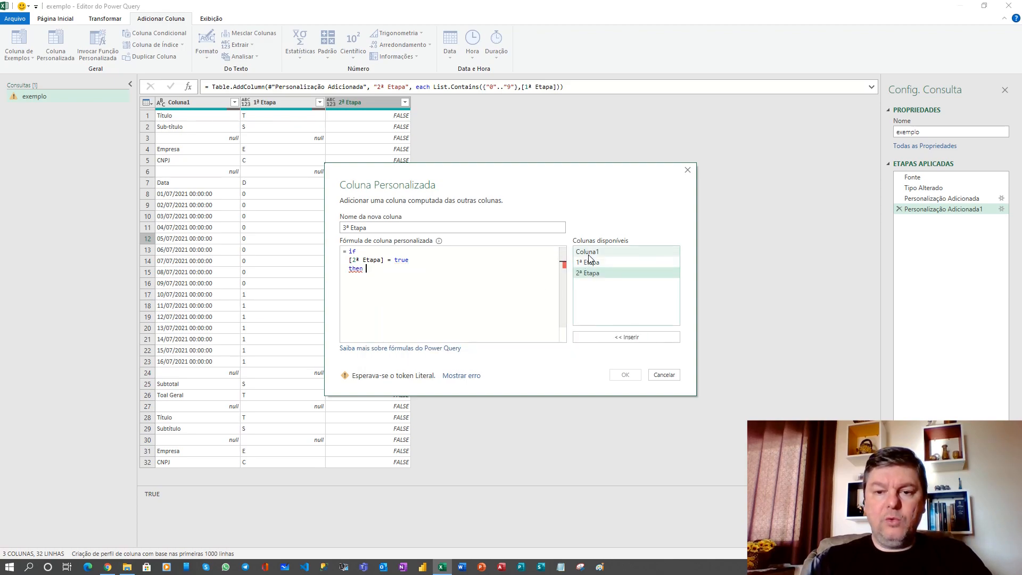
{"action": "double_click", "coordinate": [588, 252]}
{"action": "key", "text": "Return"}
{"action": "type", "text": "else"}
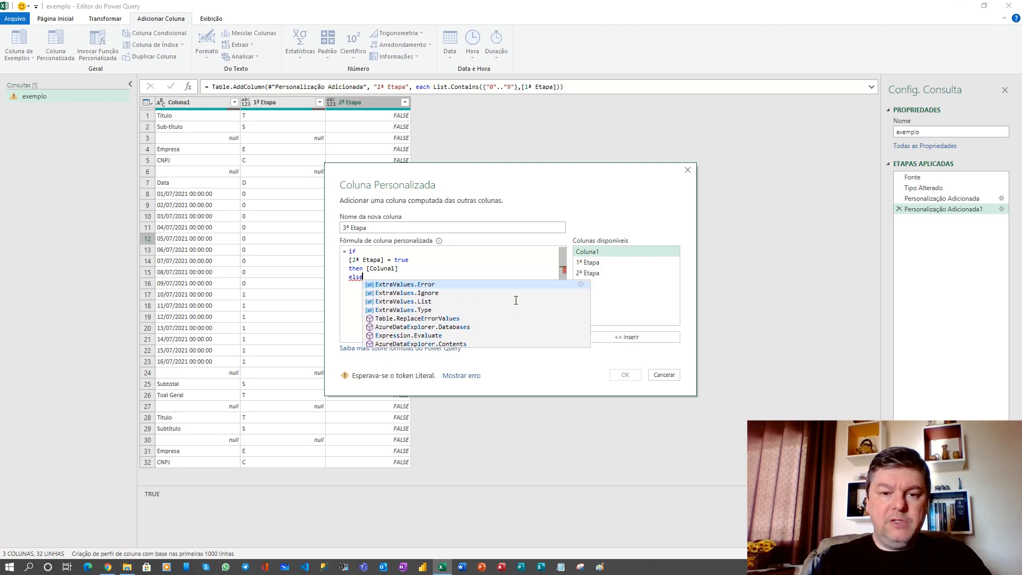
{"action": "type", "text": " null"}
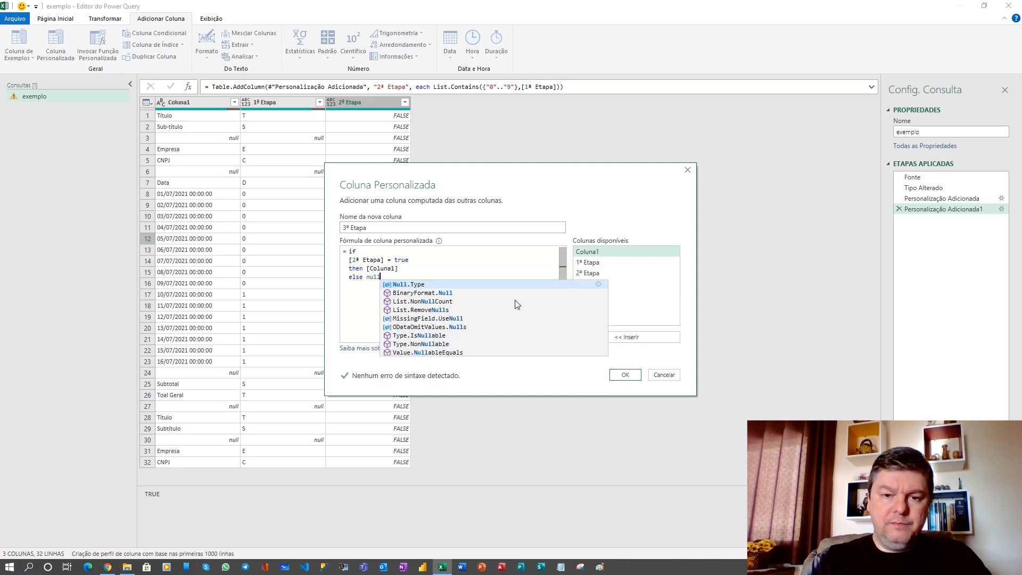
{"action": "left_click", "coordinate": [617, 373]}
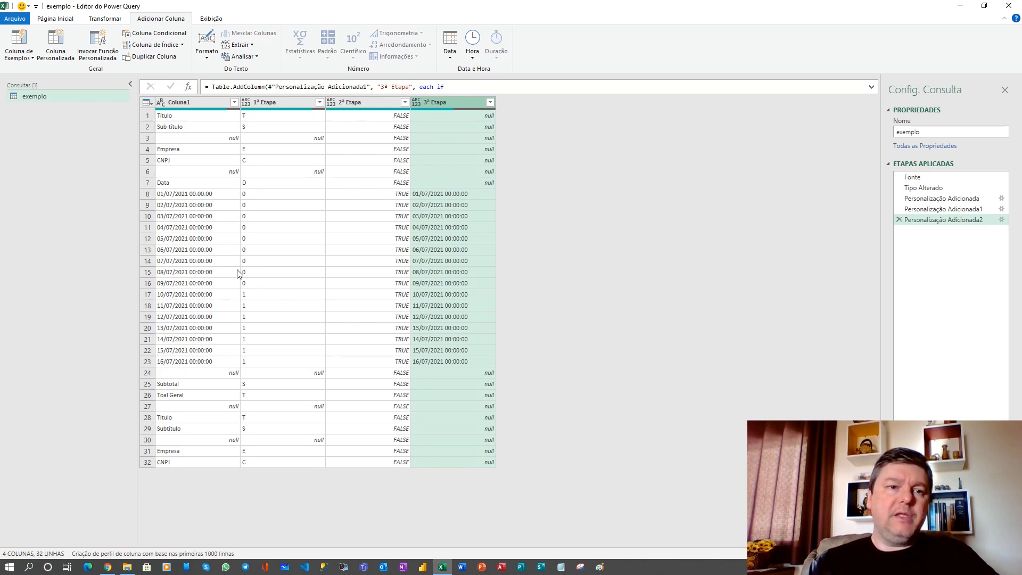
Start a further custom column and name it "Resultado"
{"action": "left_click", "coordinate": [56, 47]}
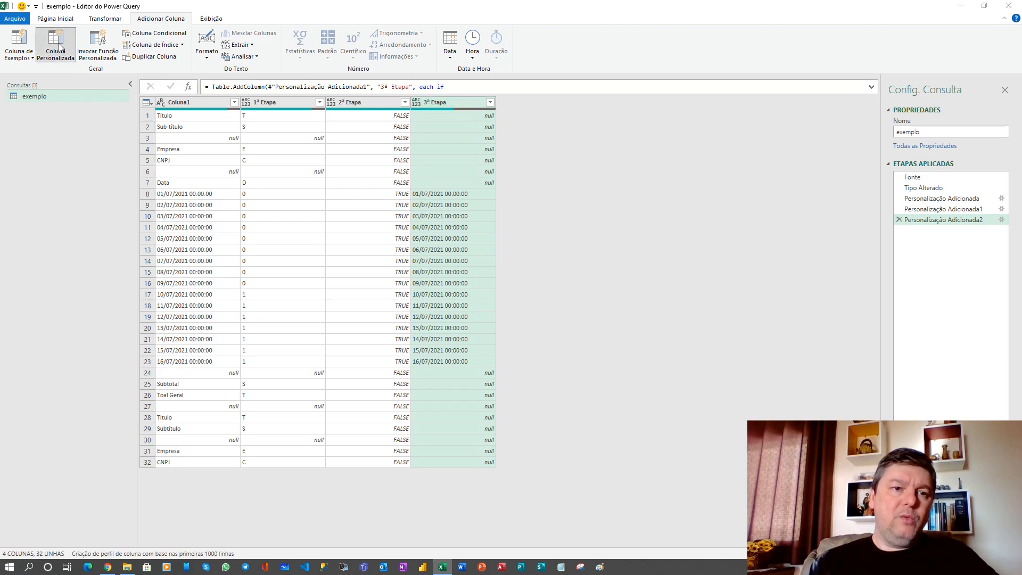
{"action": "double_click", "coordinate": [359, 228]}
{"action": "type", "text": "Resultado"}
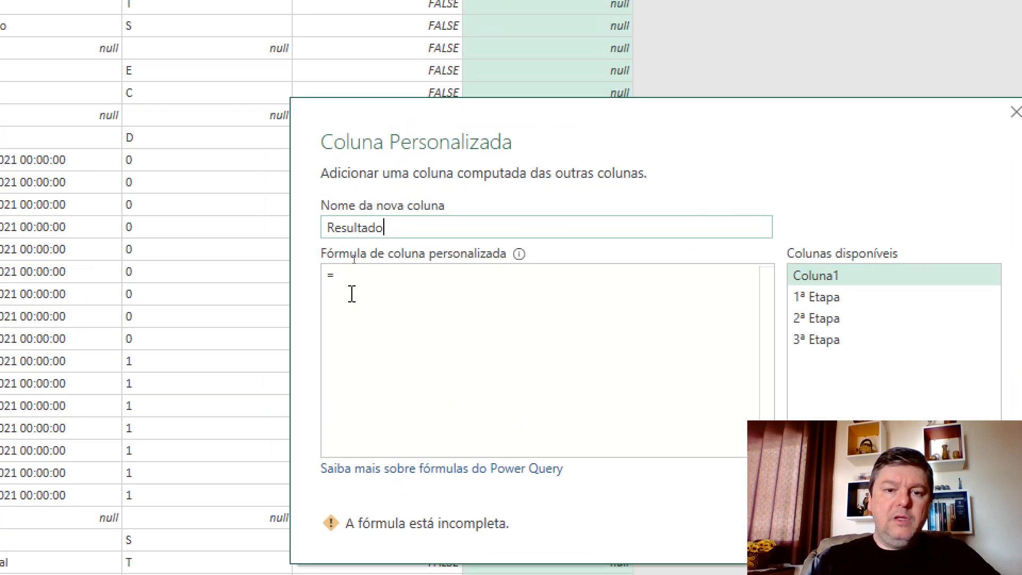
Begin the Resultado formula with if, followed by an open List.Contains( call on its own line
{"action": "left_click", "coordinate": [347, 278]}
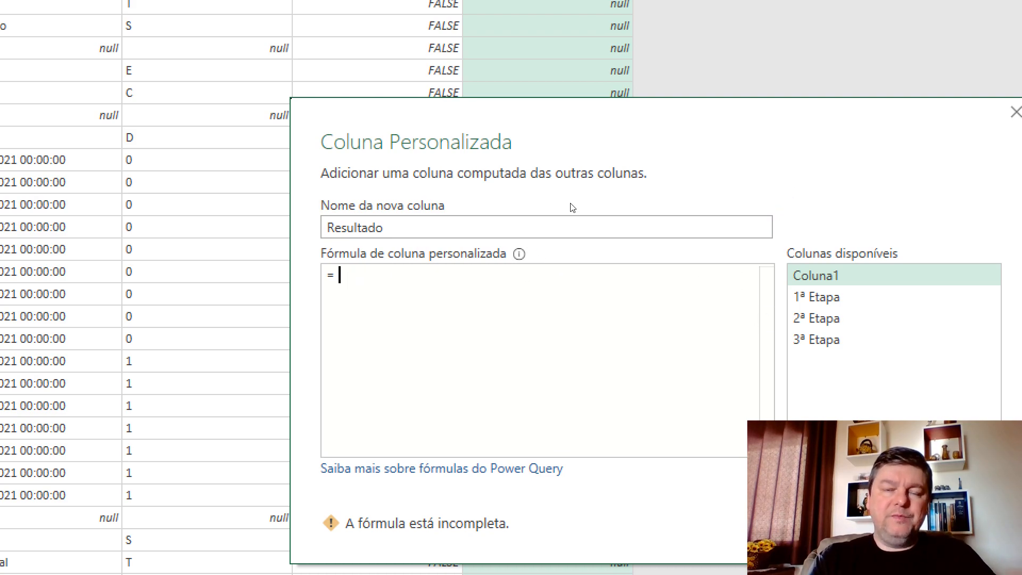
{"action": "type", "text": "if"}
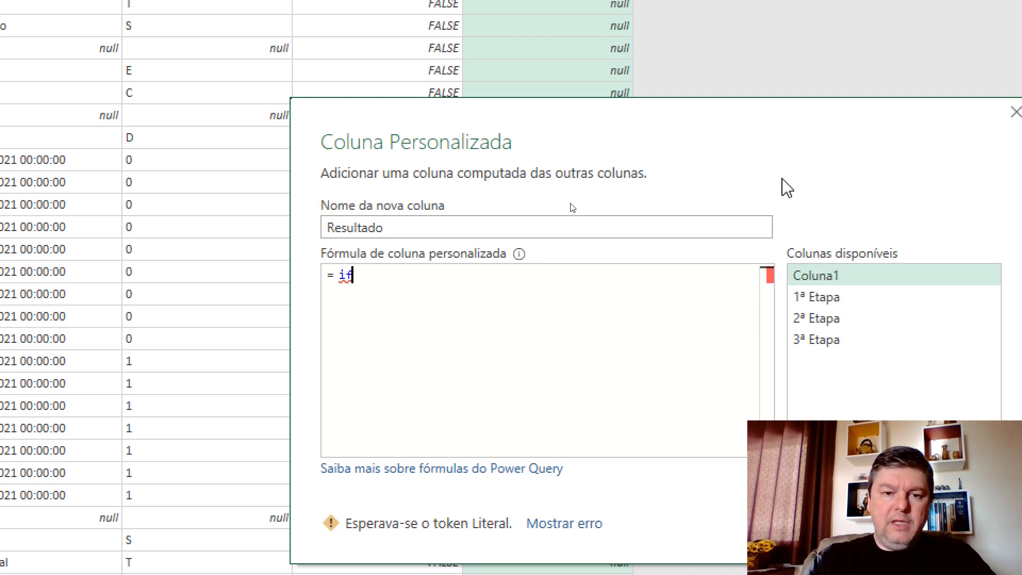
{"action": "key", "text": "Return"}
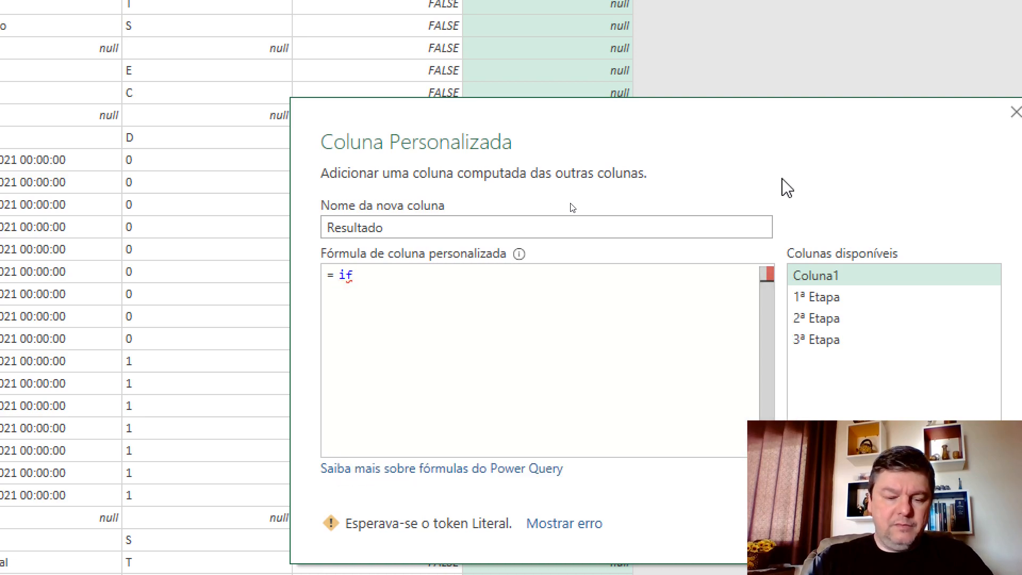
{"action": "type", "text": "List"}
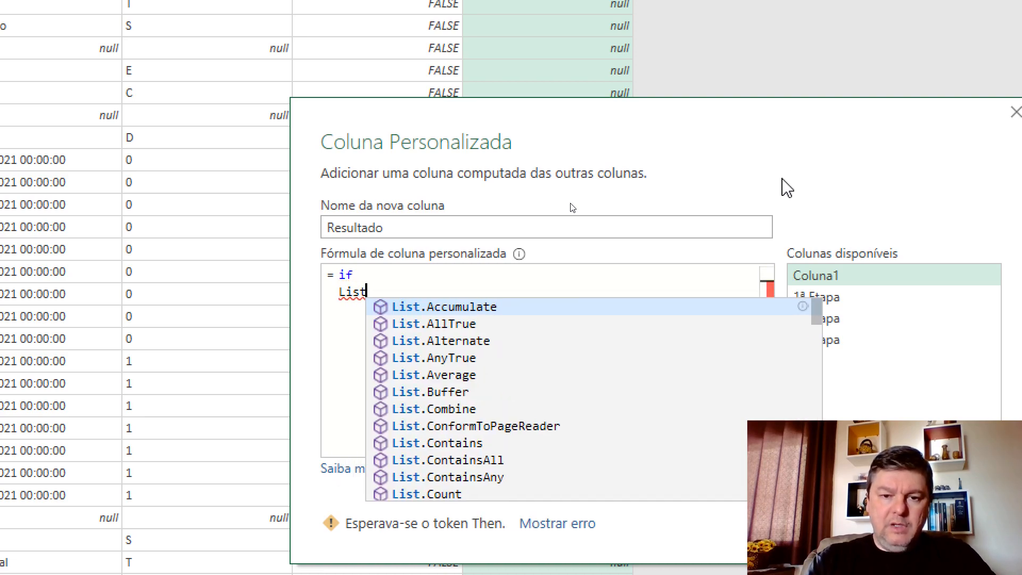
{"action": "type", "text": ".Contai"}
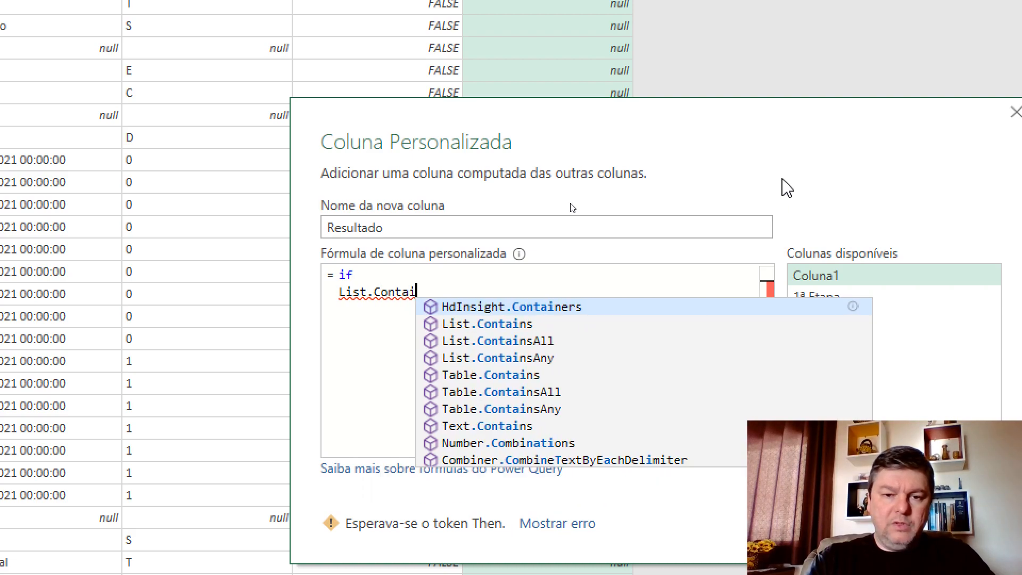
{"action": "type", "text": "ns("}
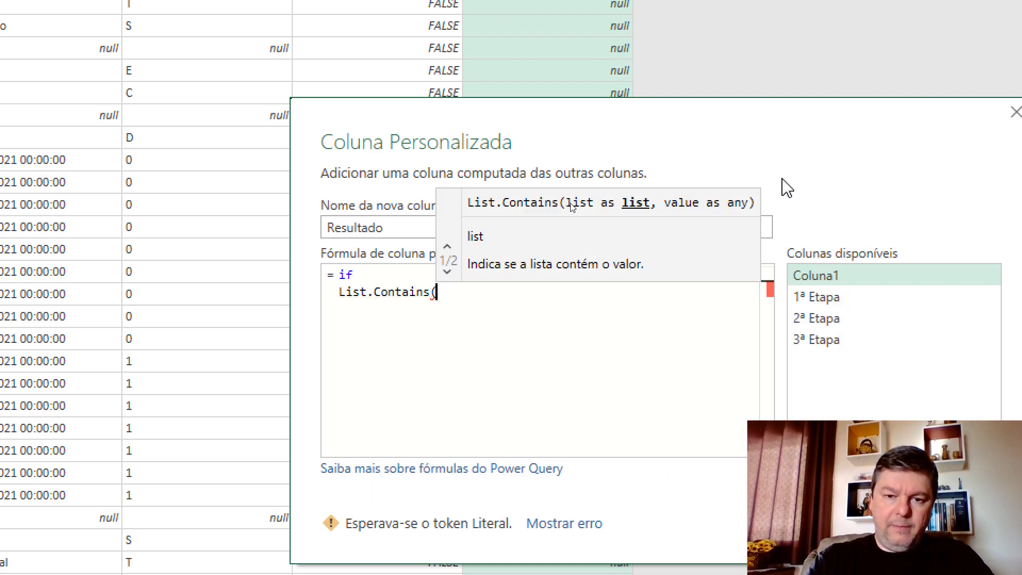
{"action": "key", "text": "Return"}
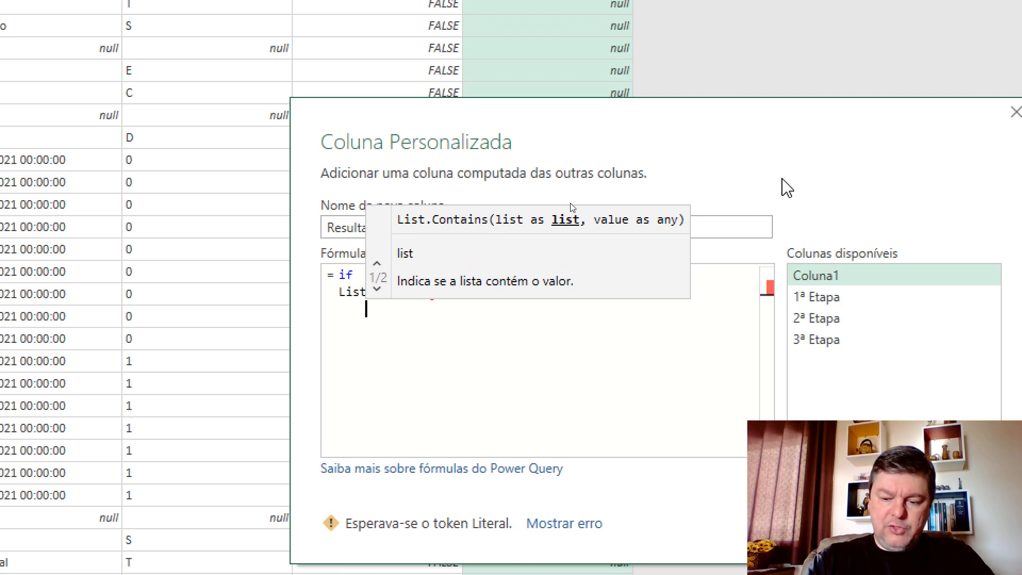
Enter the list {"0".."9"} as the first List.Contains argument and add the comma for the second one
{"action": "type", "text": "{"}
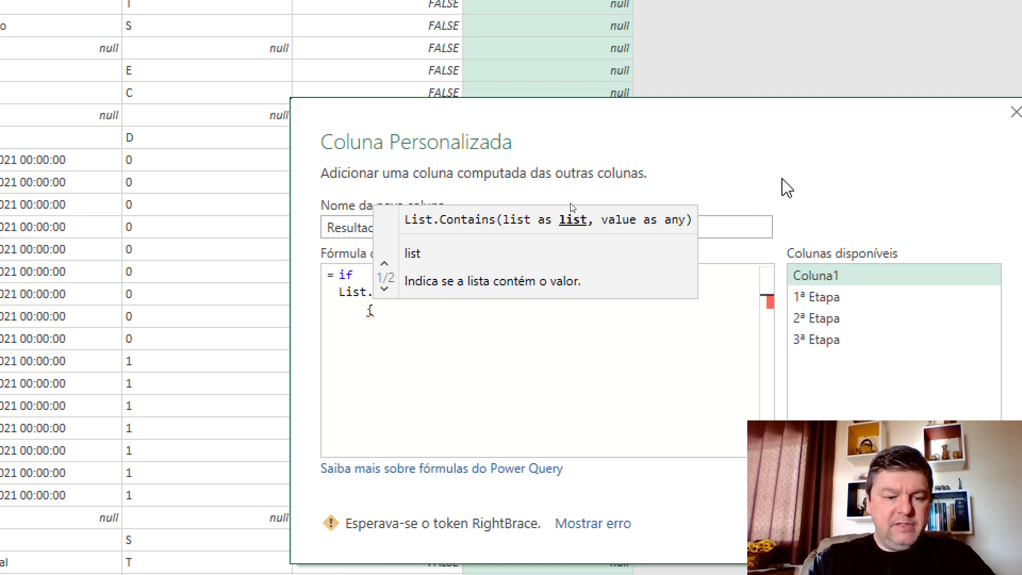
{"action": "type", "text": "\"0\""}
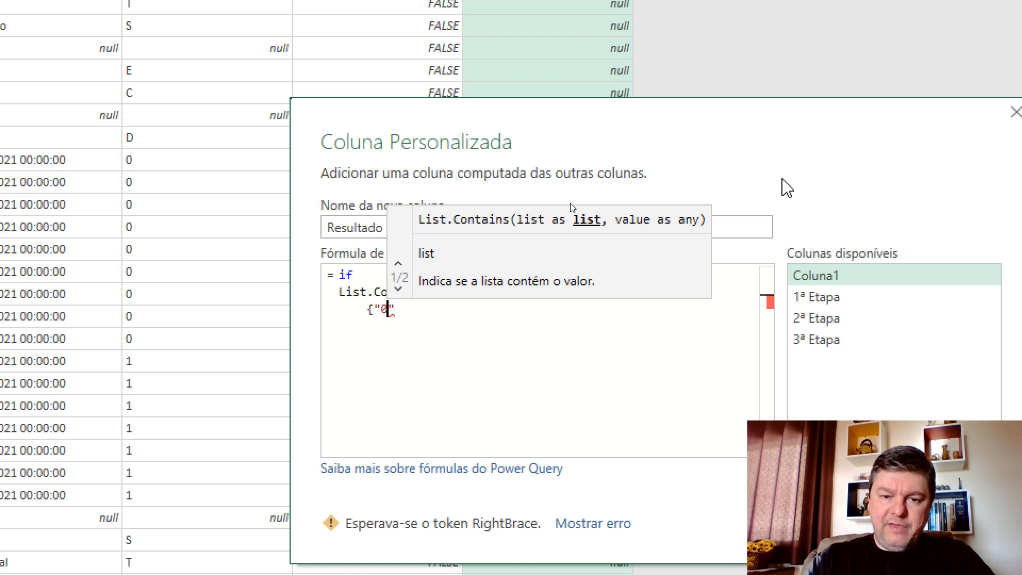
{"action": "type", "text": "\""}
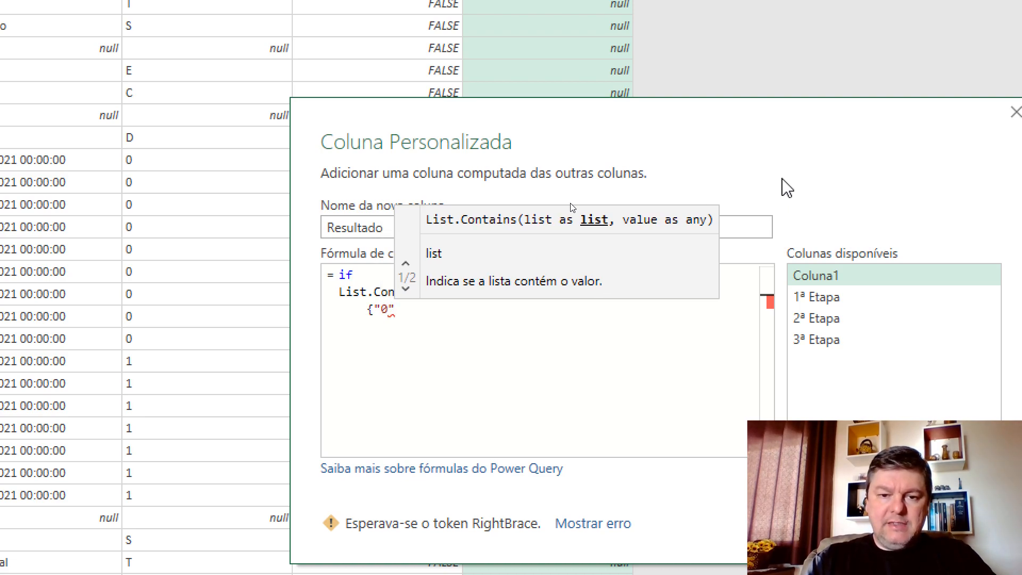
{"action": "type", "text": "..\""}
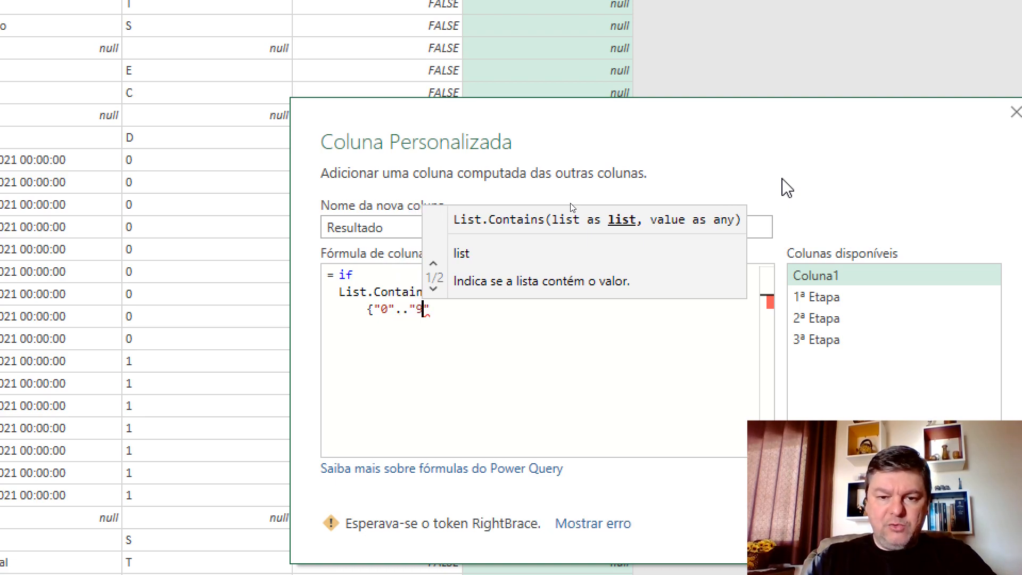
{"action": "type", "text": "9"}
{"action": "type", "text": "}"}
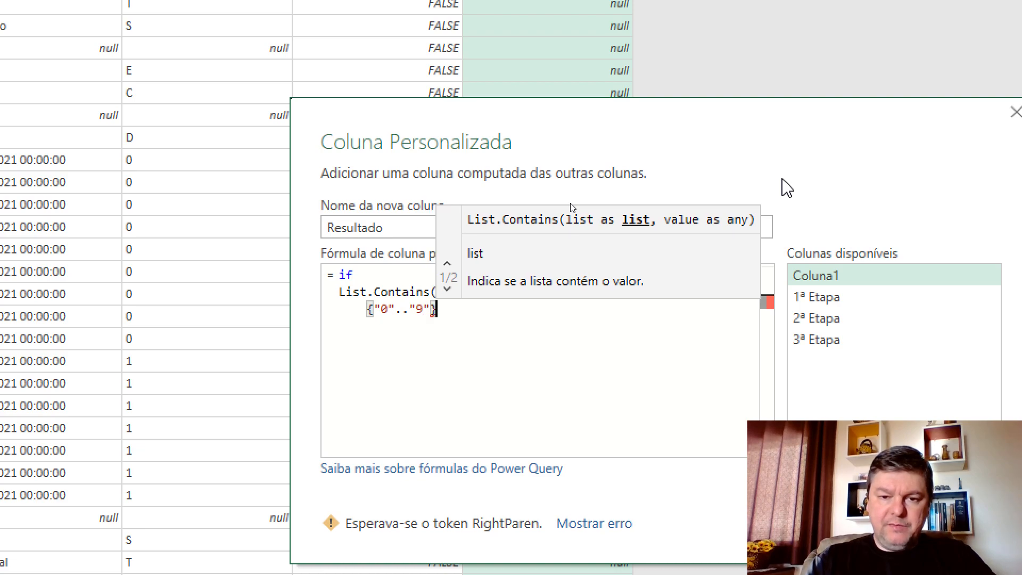
{"action": "type", "text": ","}
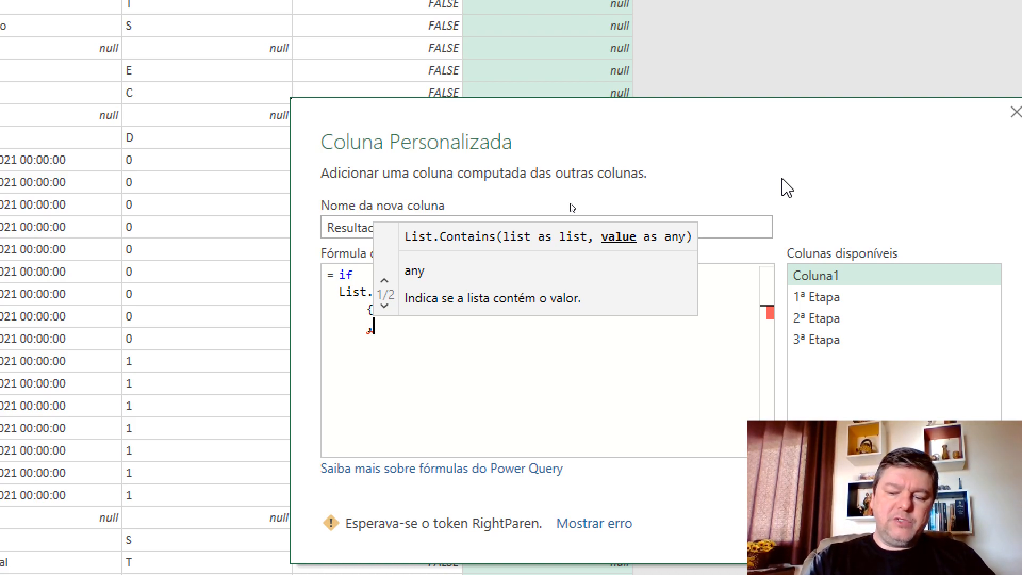
Add Text.Start([Coluna1], 1) as the value to look for and close the List.Contains call
{"action": "type", "text": "Te"}
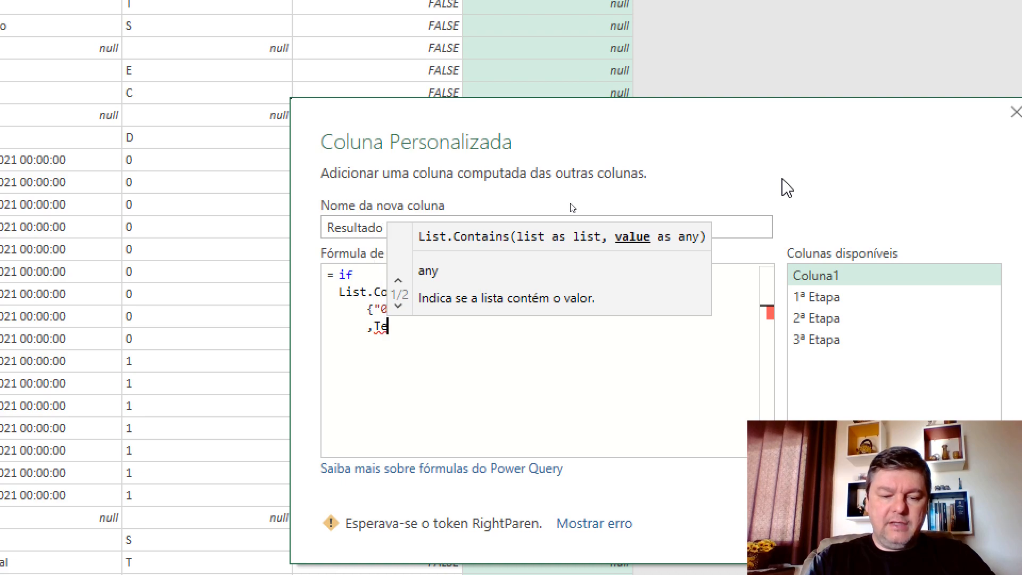
{"action": "type", "text": "xt.St"}
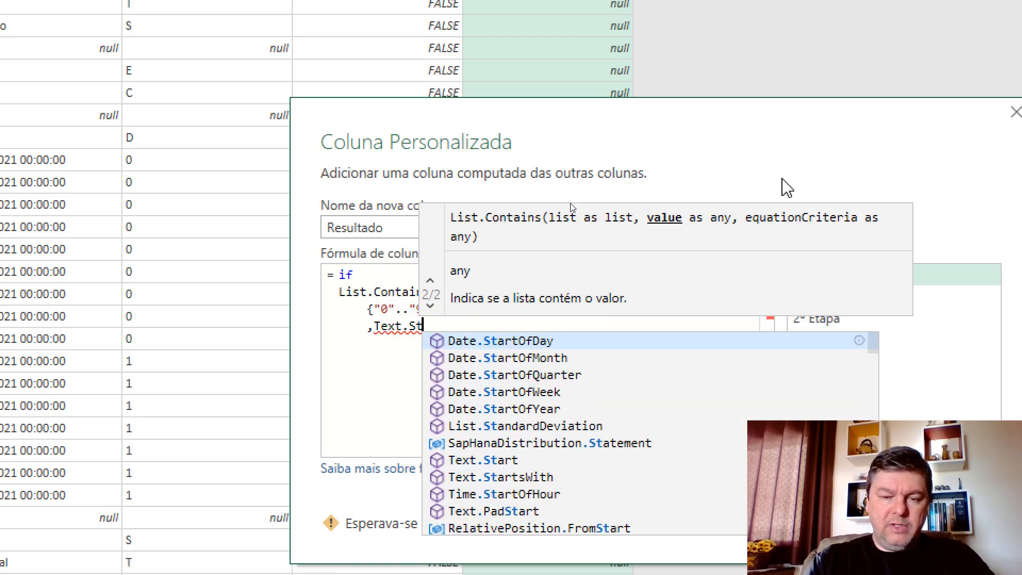
{"action": "type", "text": "art"}
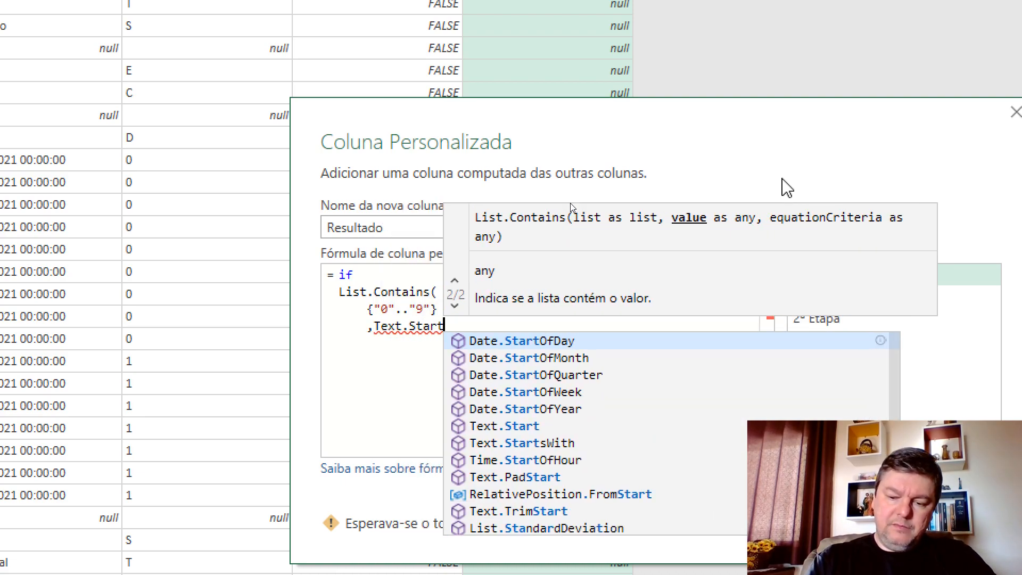
{"action": "type", "text": "("}
{"action": "key", "text": "Return"}
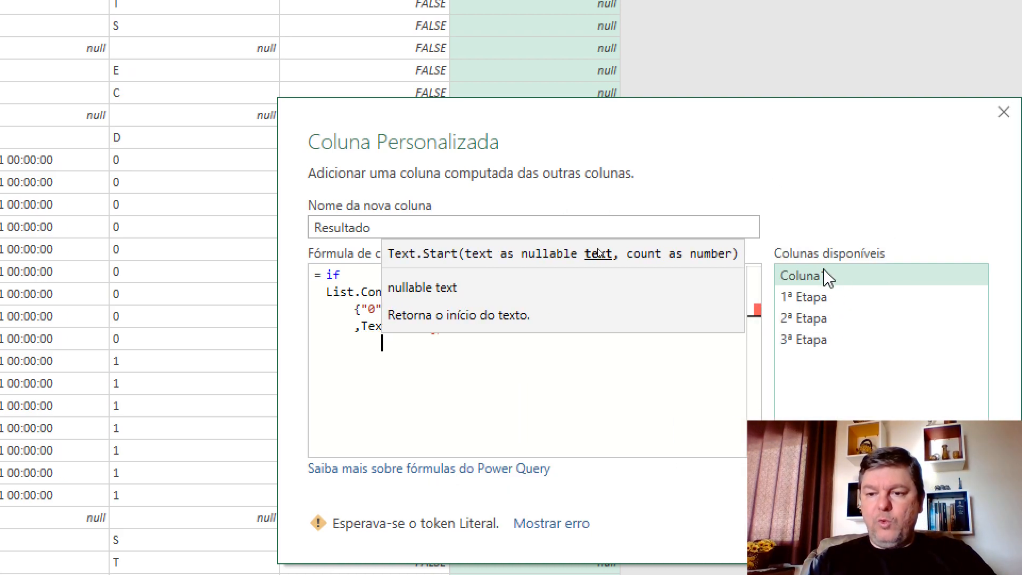
{"action": "double_click", "coordinate": [827, 276]}
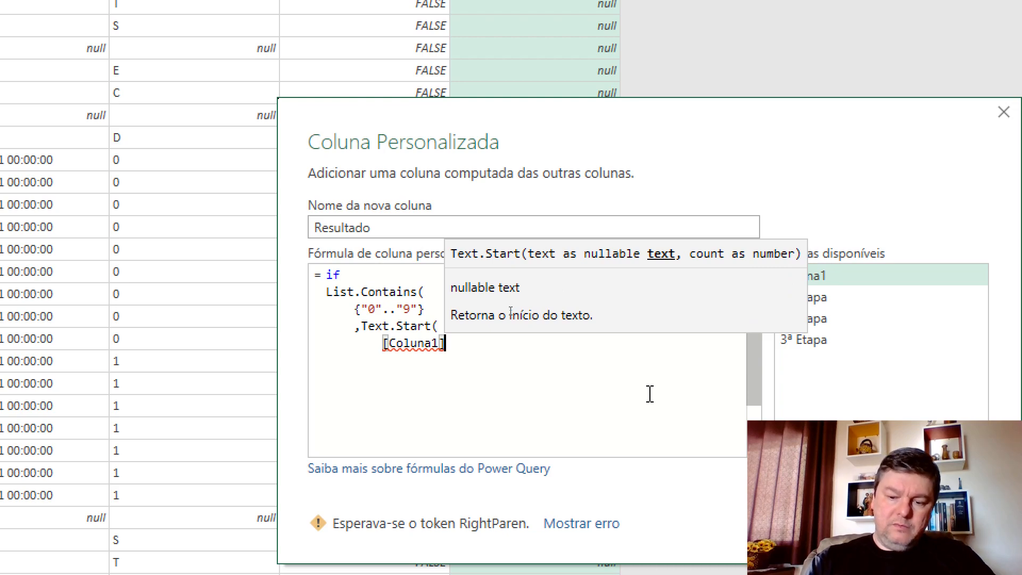
{"action": "type", "text": ", 1"}
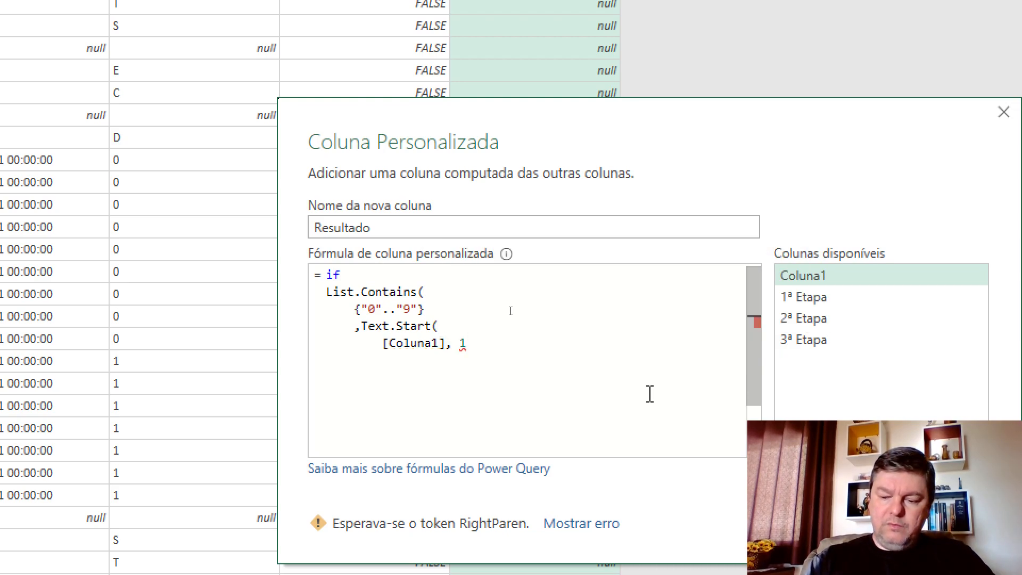
{"action": "key", "text": "Return"}
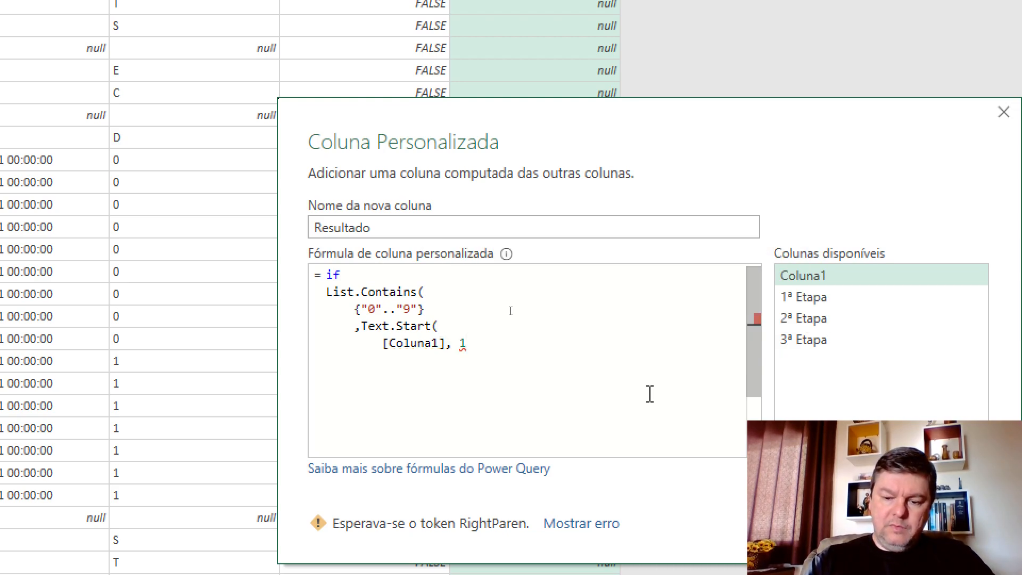
{"action": "type", "text": ")"}
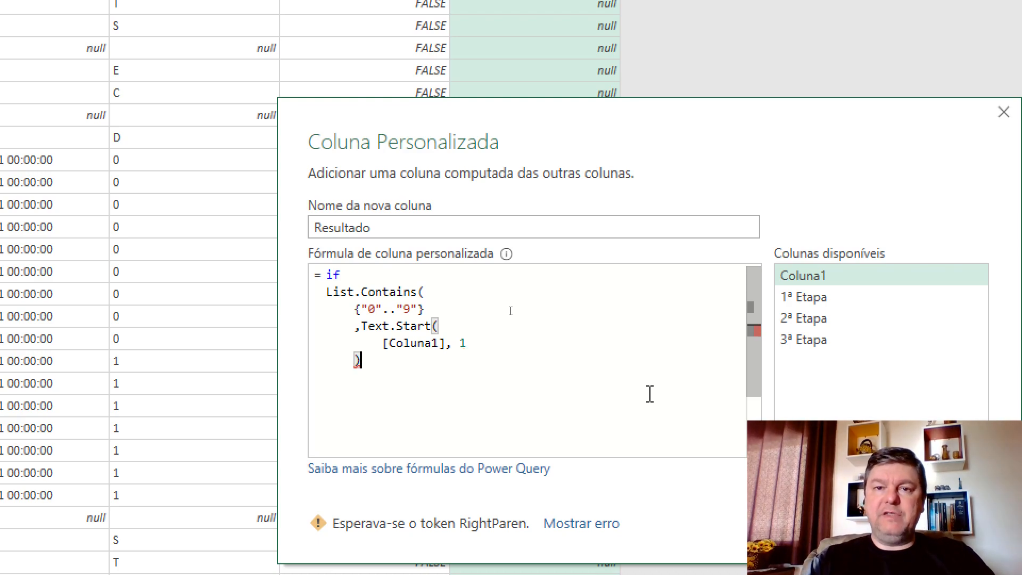
{"action": "key", "text": "Return"}
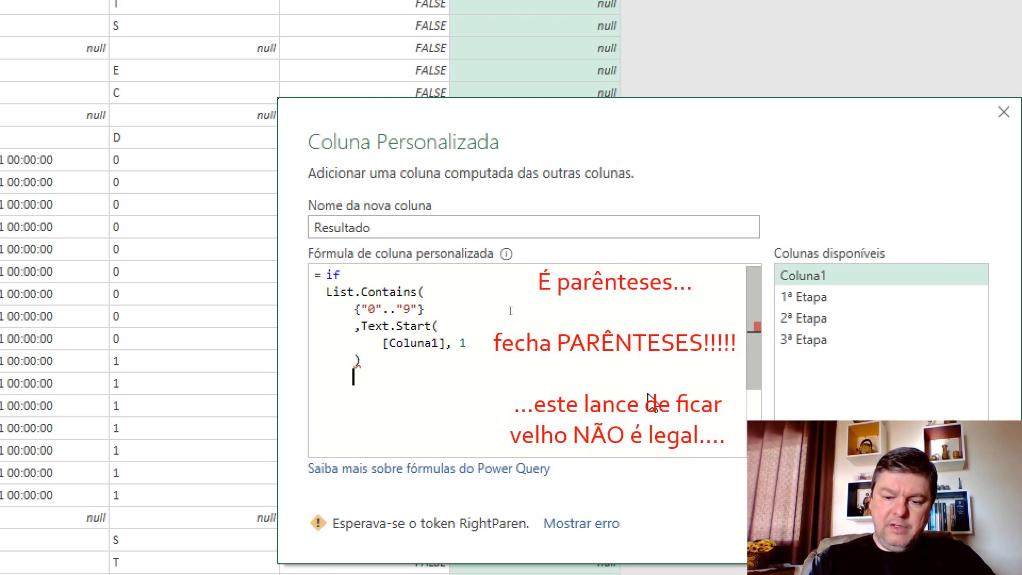
{"action": "type", "text": ")"}
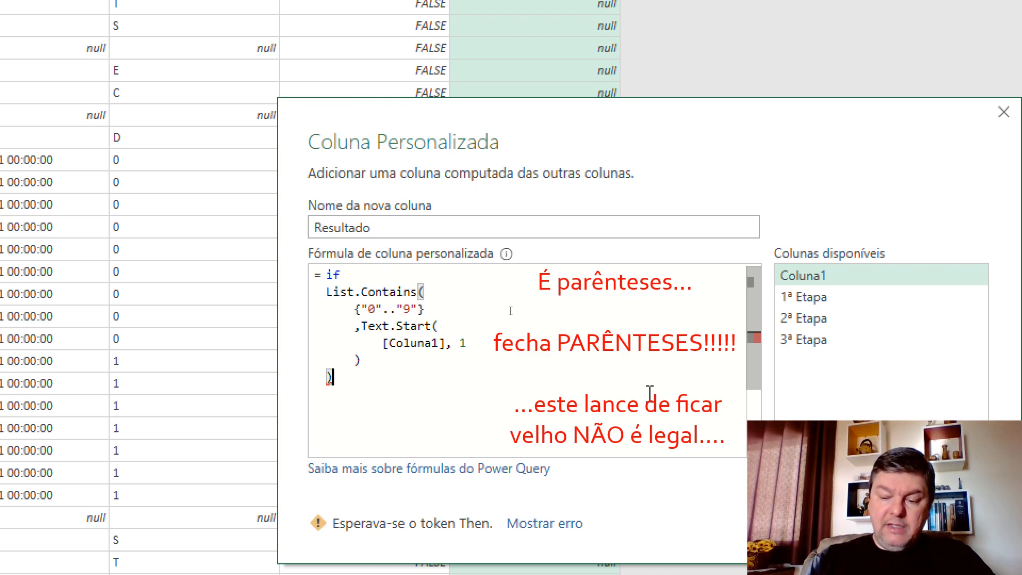
Finish the formula with then [Coluna1] else null and create the Resultado column
{"action": "key", "text": "Return"}
{"action": "type", "text": "then"}
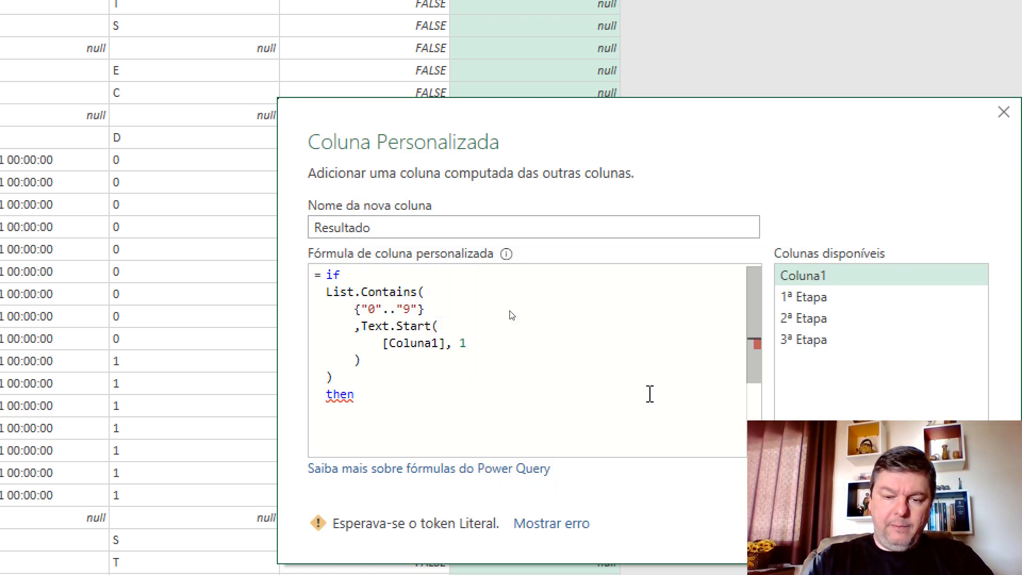
{"action": "double_click", "coordinate": [832, 281]}
{"action": "key", "text": "Return"}
{"action": "type", "text": "else nu"}
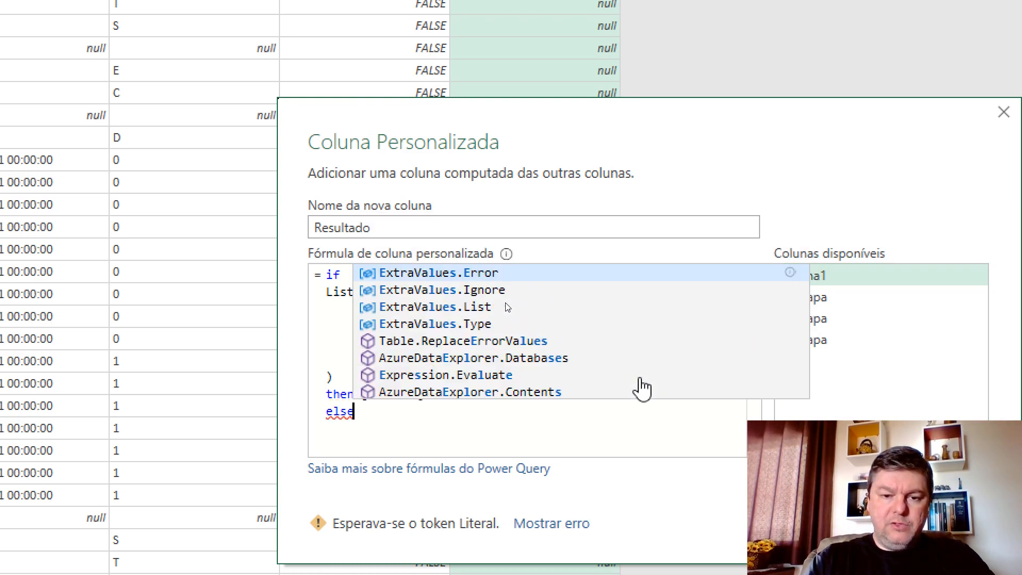
{"action": "type", "text": "ll"}
{"action": "key", "text": "Escape"}
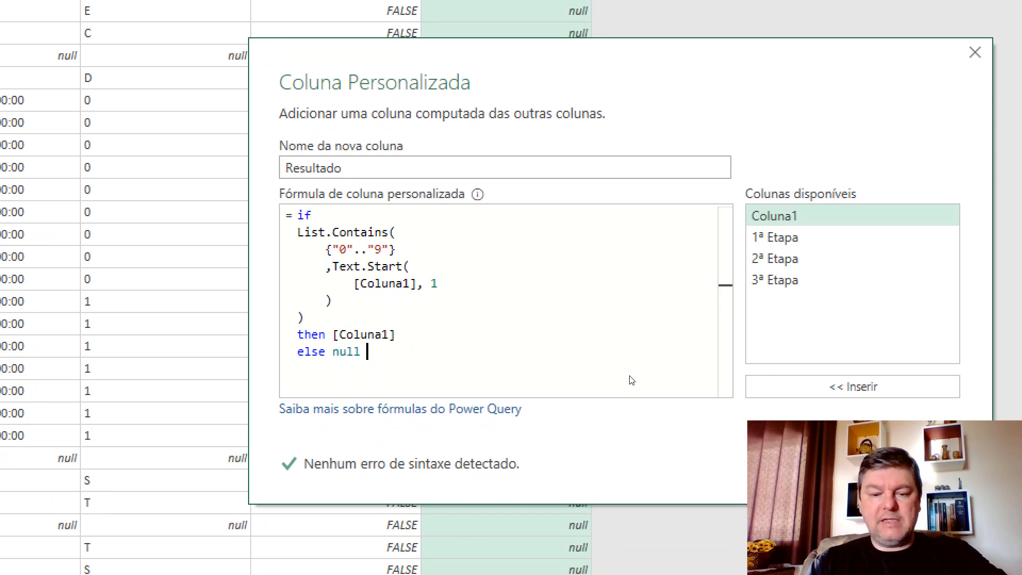
{"action": "left_click", "coordinate": [859, 473]}
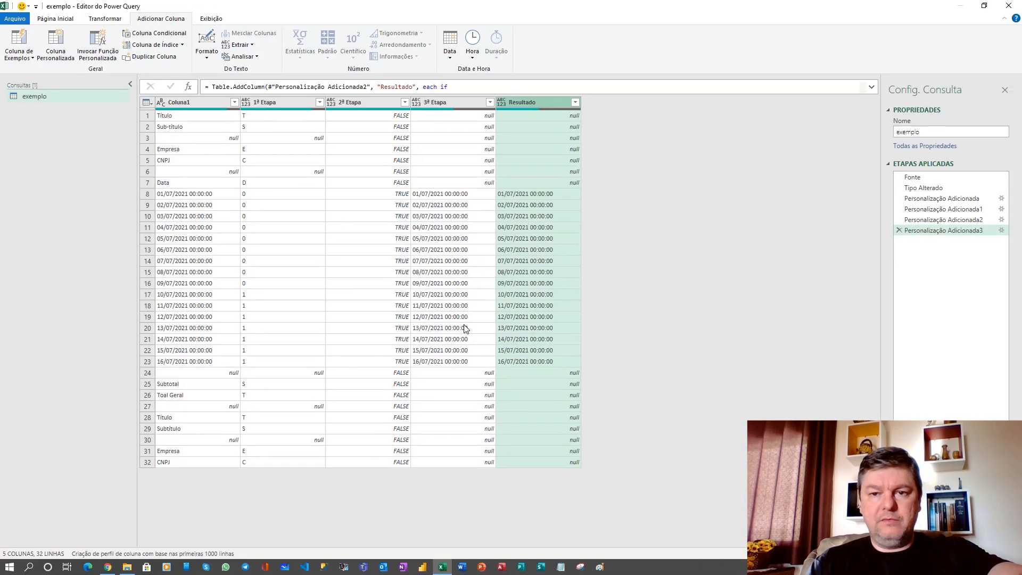